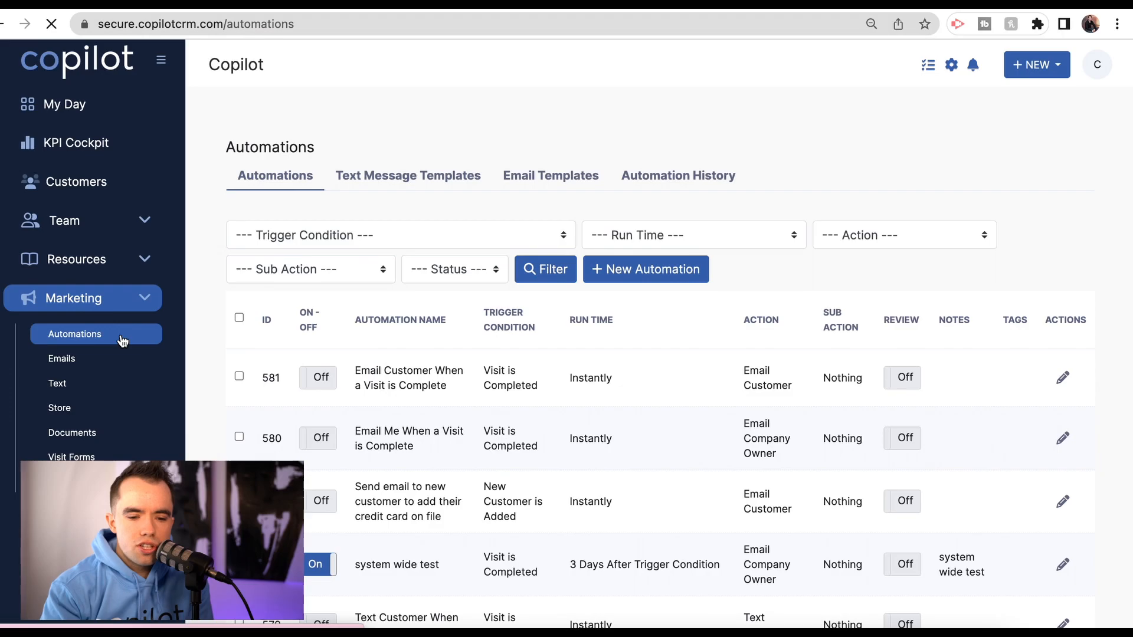
- Start a new automation and name it "Estimate Follow Up Process"
{"action": "left_click", "coordinate": [647, 275]}
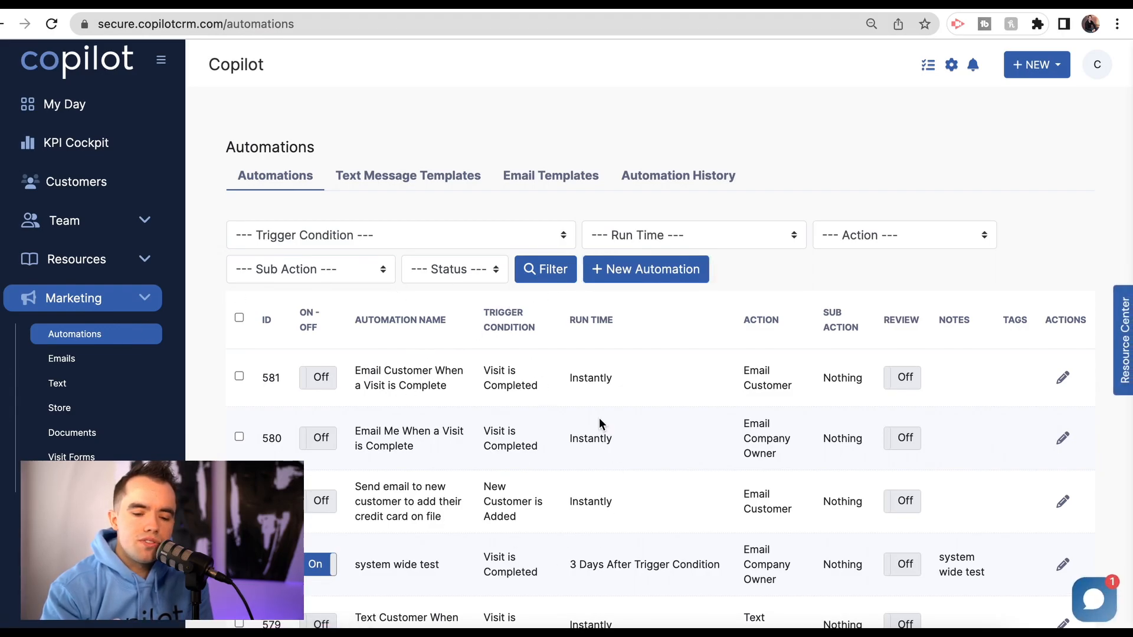
{"action": "left_click", "coordinate": [660, 274]}
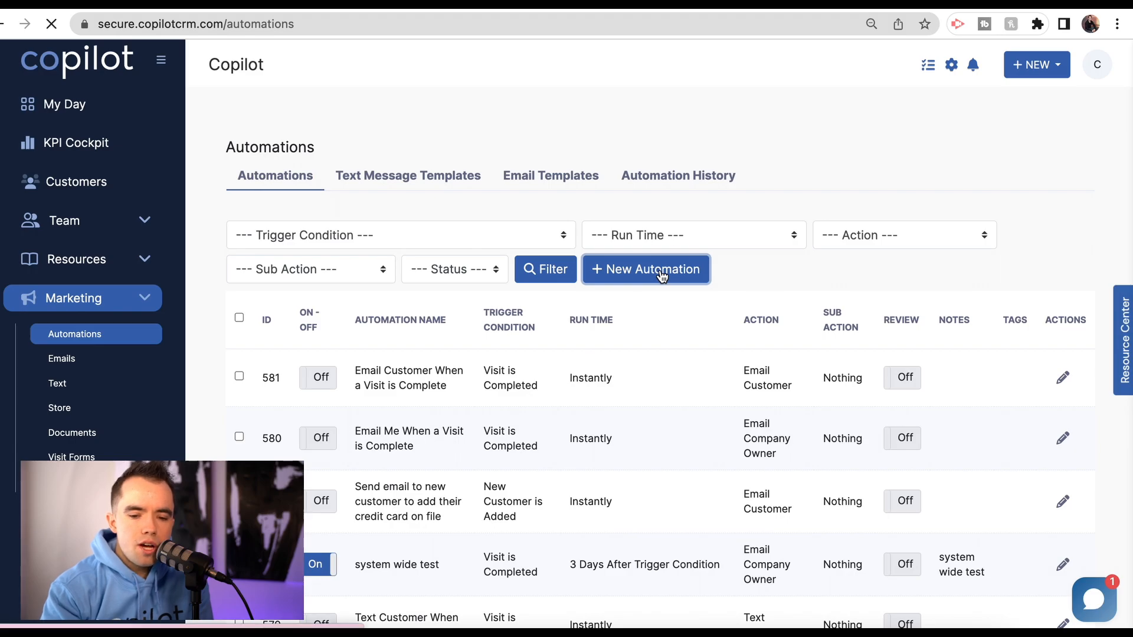
{"action": "left_click", "coordinate": [464, 251]}
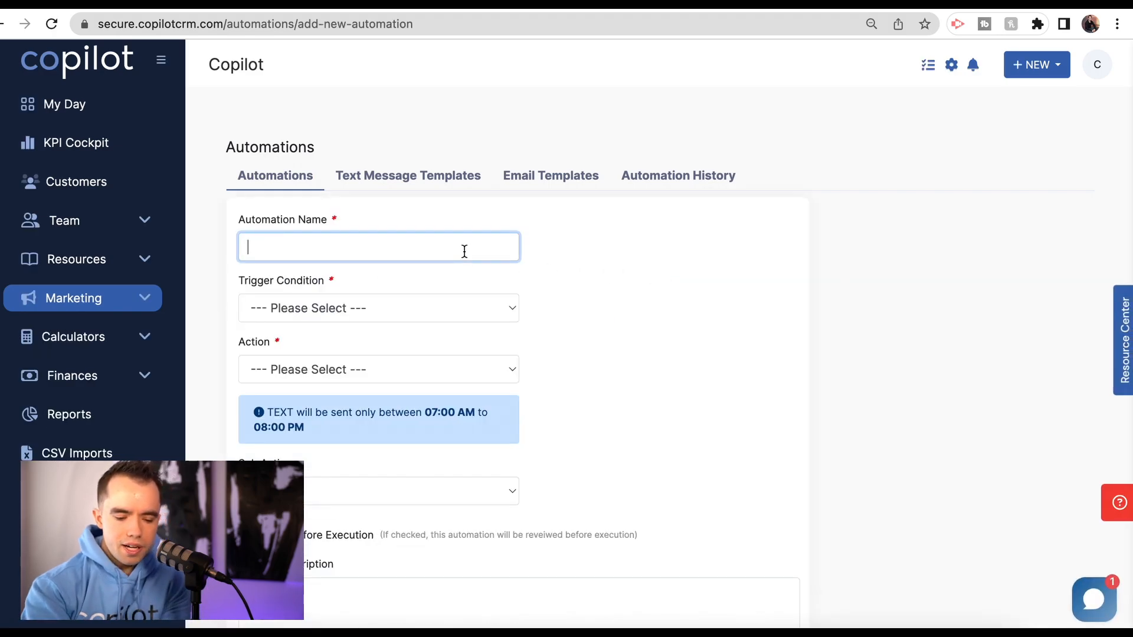
{"action": "type", "text": "Estimate Foll"}
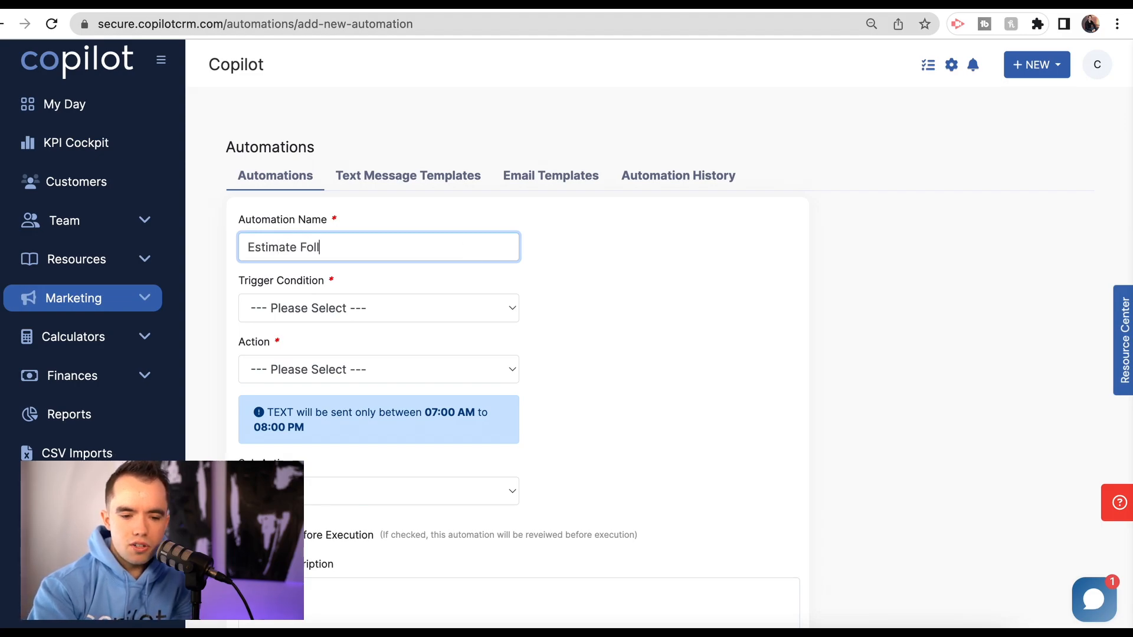
{"action": "type", "text": "ow Up Process"}
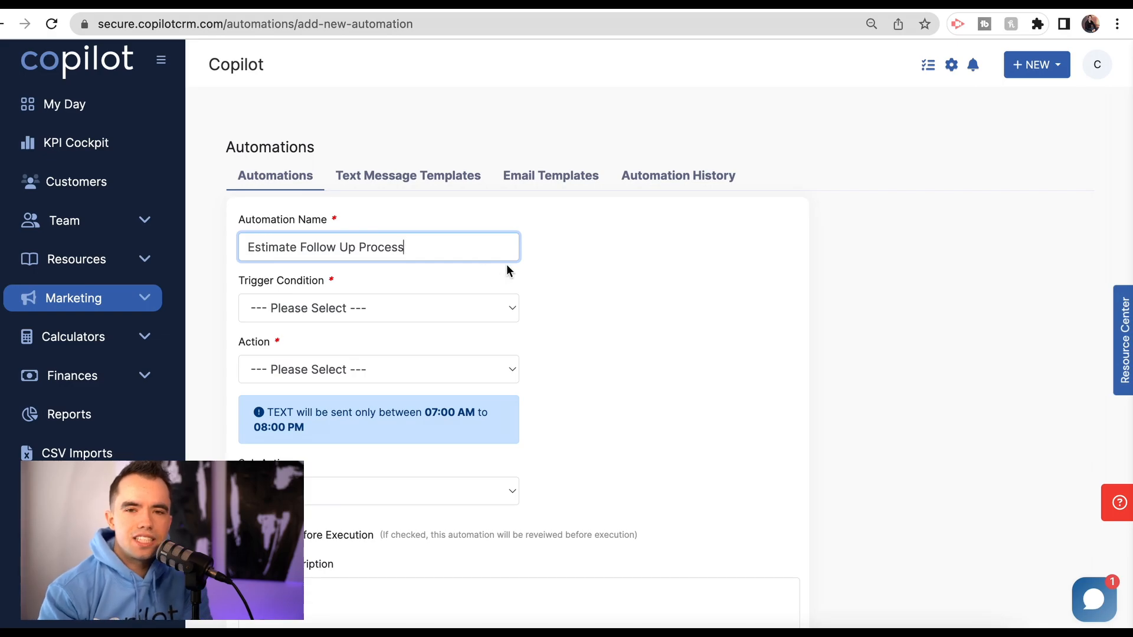
{"action": "left_click", "coordinate": [562, 301]}
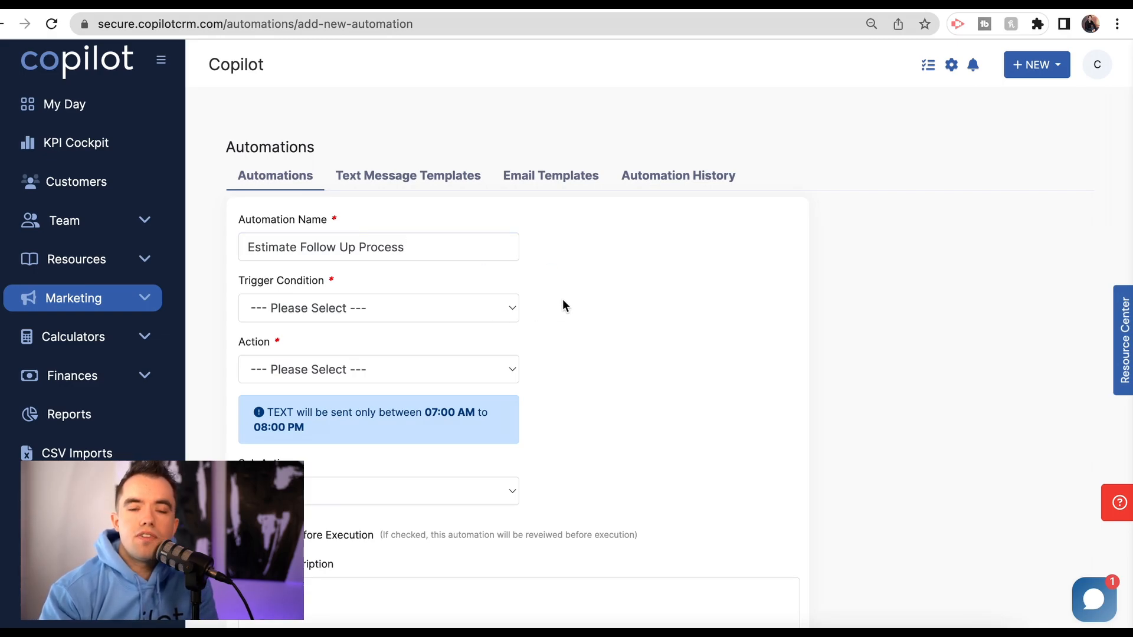
- Set the automation's trigger condition to Estimate is Sent and its run time to 1 Day Before The Event Happens
{"action": "left_click", "coordinate": [497, 314]}
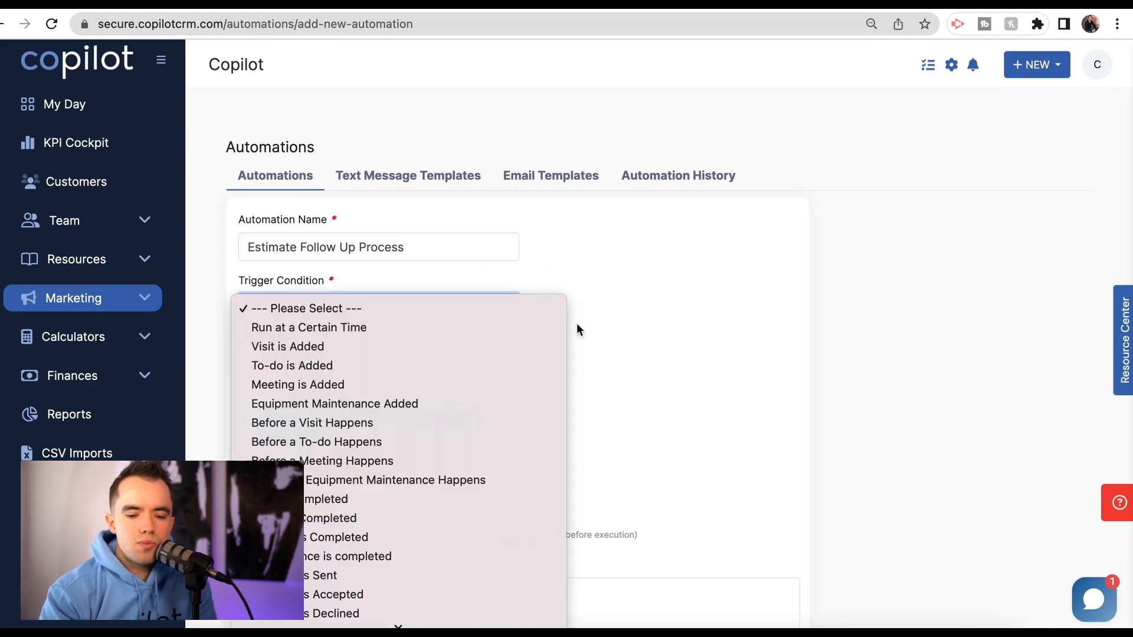
{"action": "scroll", "coordinate": [515, 384], "scroll_direction": "down", "scroll_amount": 5}
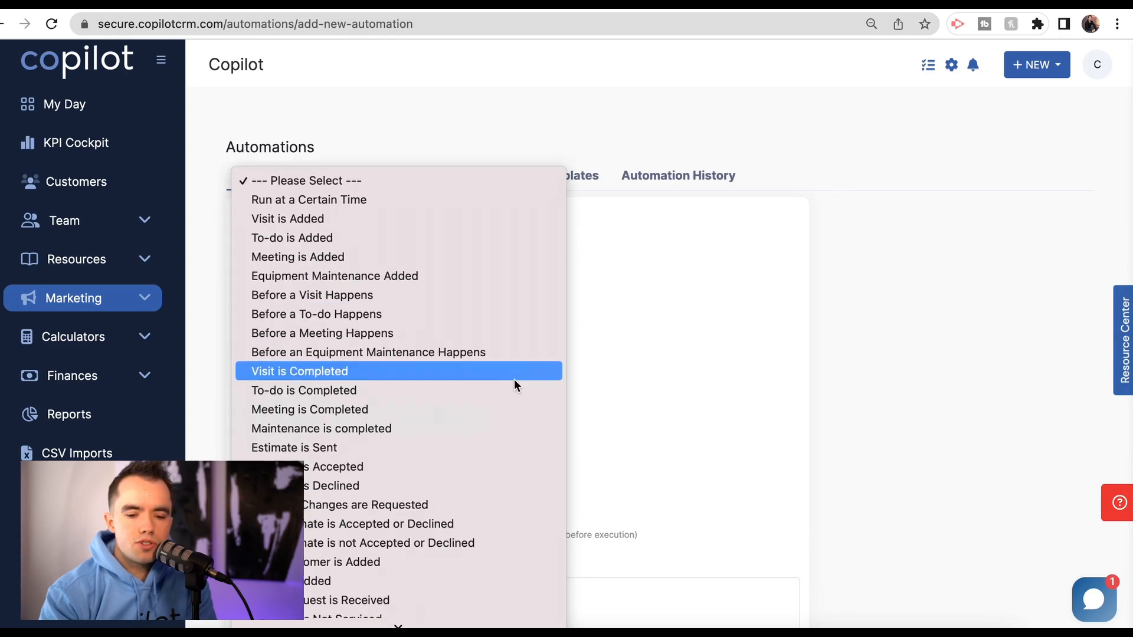
{"action": "scroll", "coordinate": [515, 384], "scroll_direction": "down", "scroll_amount": 6}
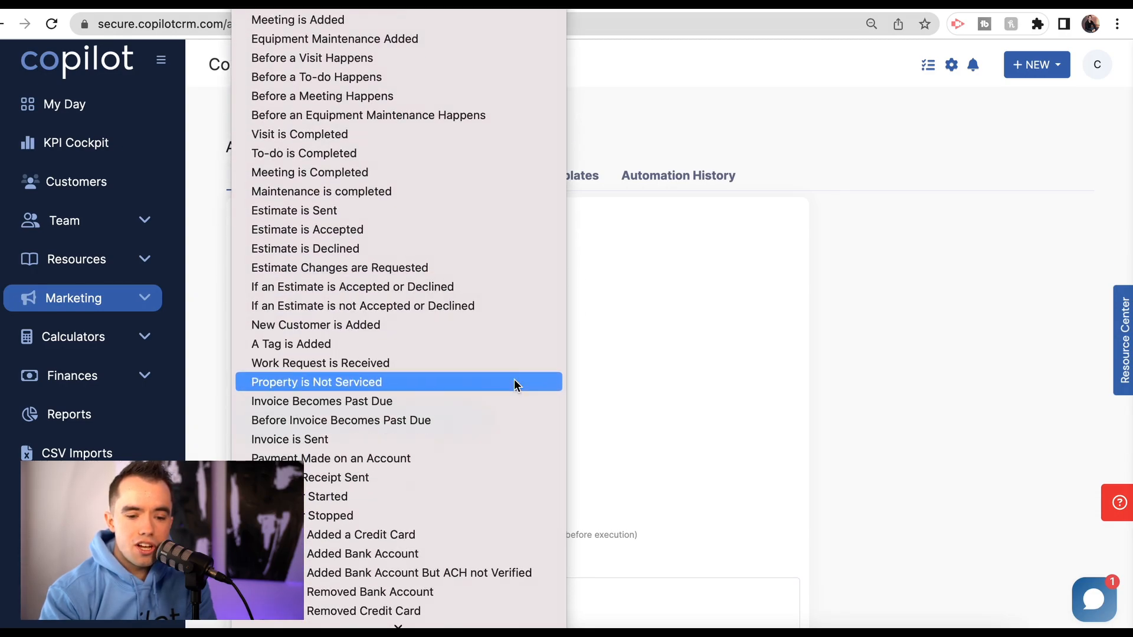
{"action": "scroll", "coordinate": [429, 245], "scroll_direction": "up", "scroll_amount": 2}
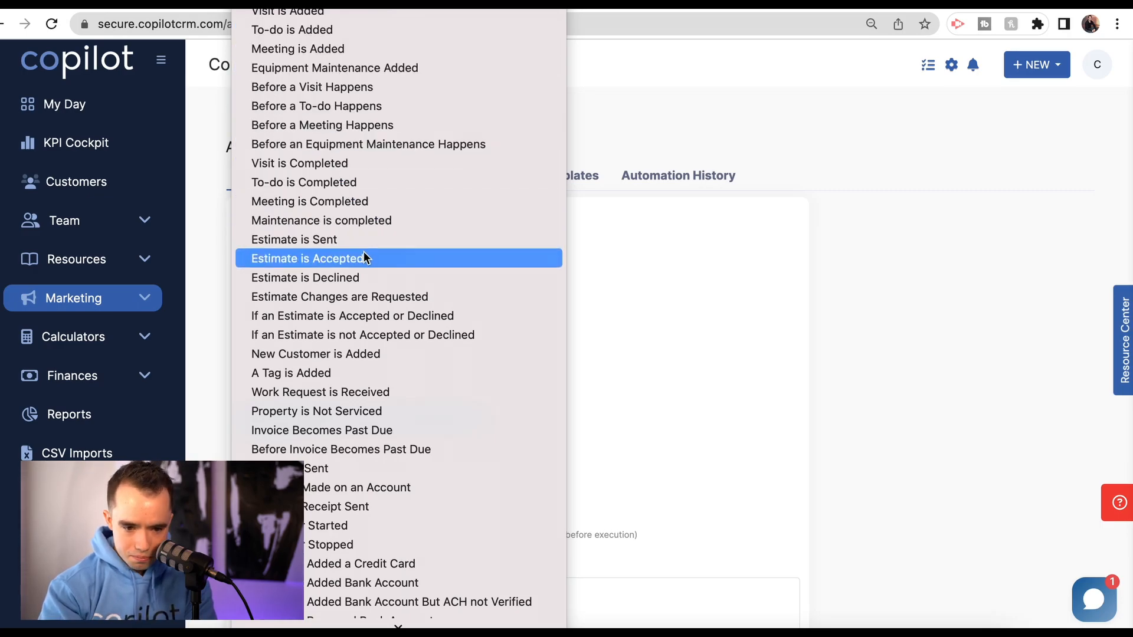
{"action": "scroll", "coordinate": [432, 457], "scroll_direction": "down", "scroll_amount": 2}
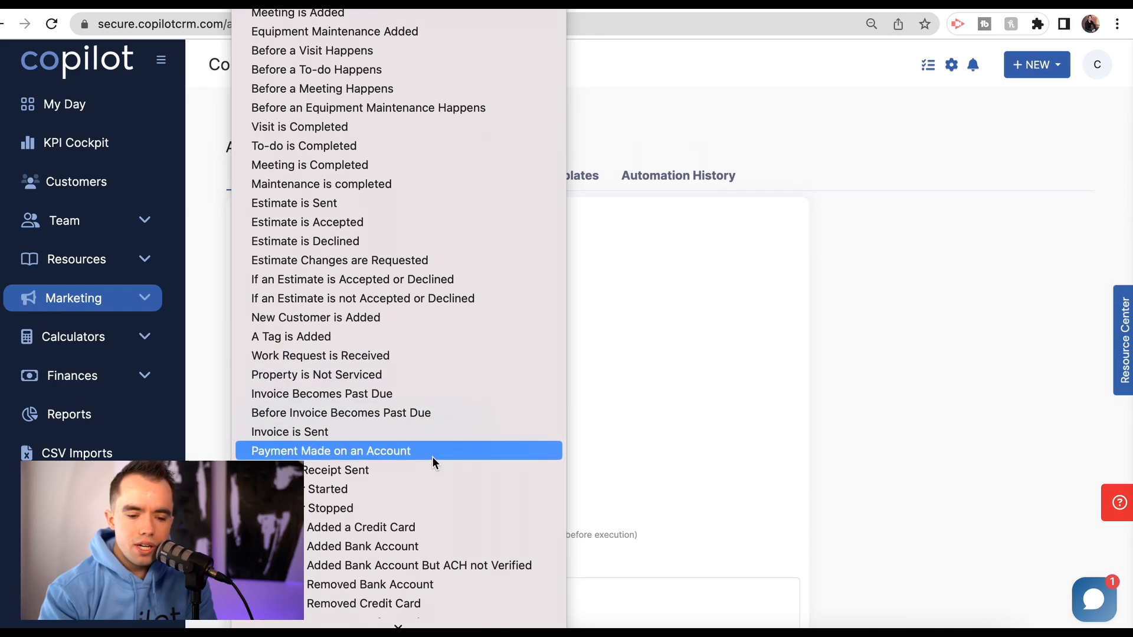
{"action": "scroll", "coordinate": [432, 460], "scroll_direction": "down", "scroll_amount": 3}
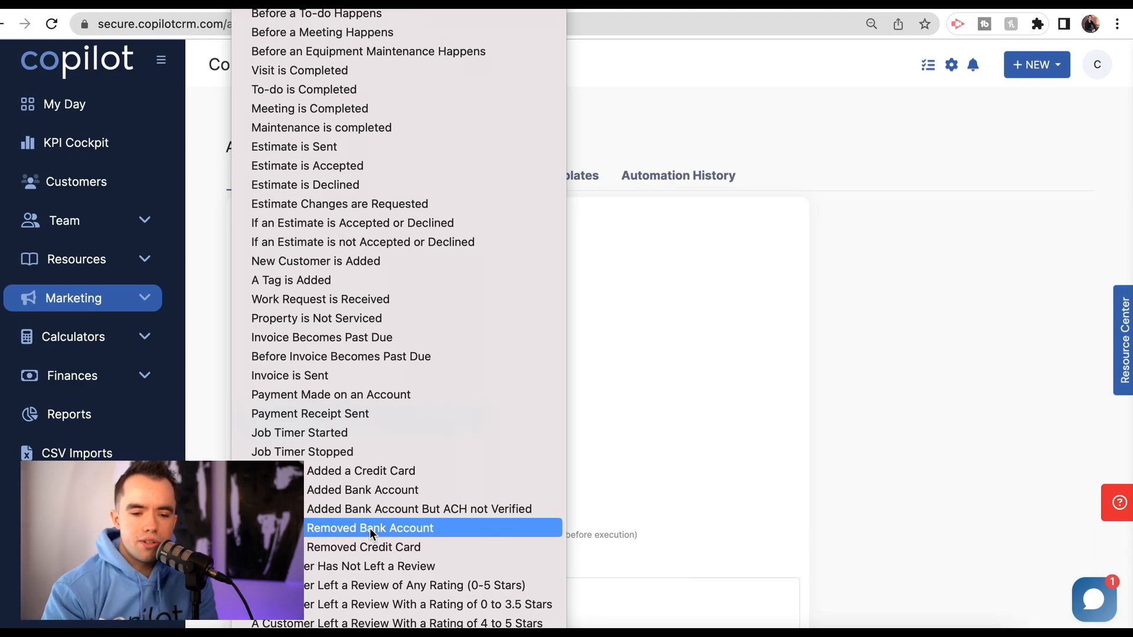
{"action": "scroll", "coordinate": [371, 532], "scroll_direction": "up", "scroll_amount": 3}
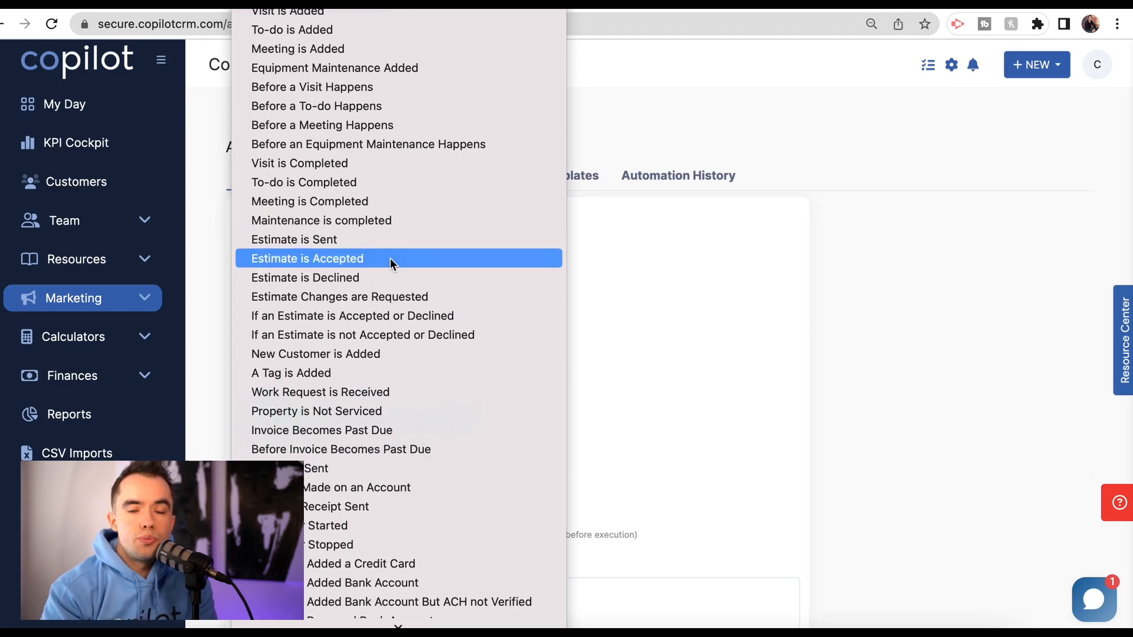
{"action": "left_click", "coordinate": [380, 239]}
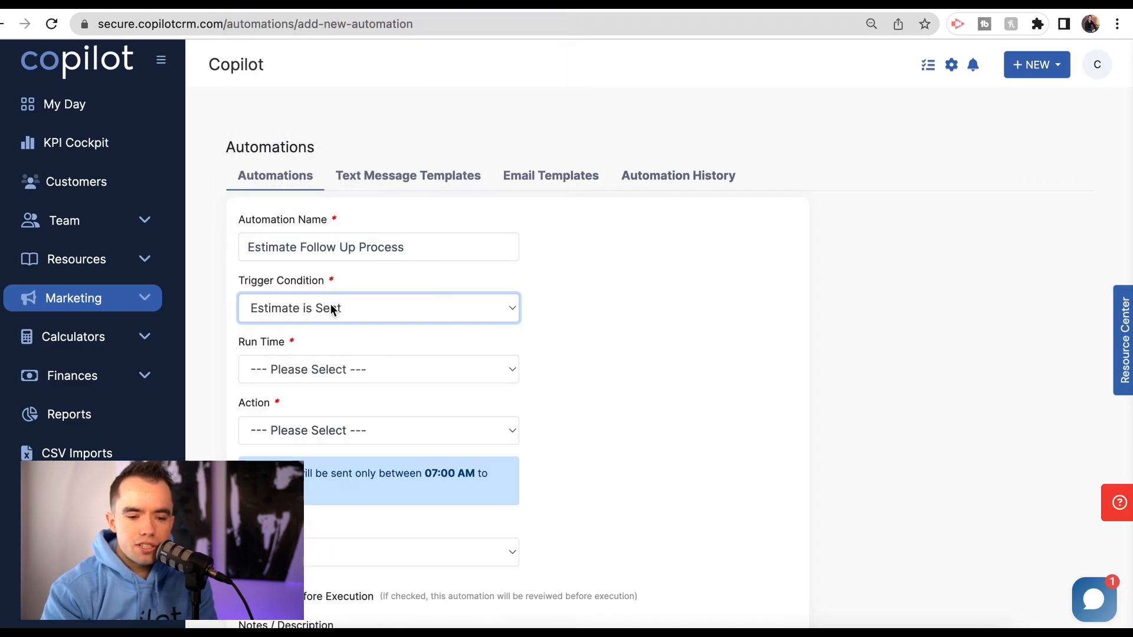
{"action": "left_click", "coordinate": [376, 369]}
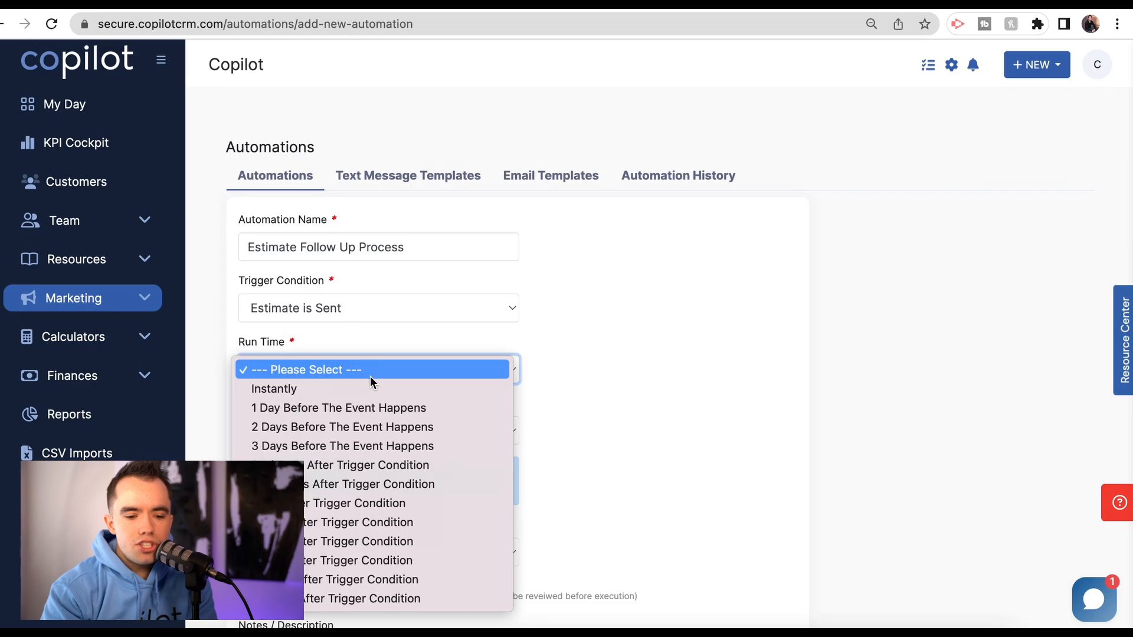
{"action": "left_click", "coordinate": [366, 406]}
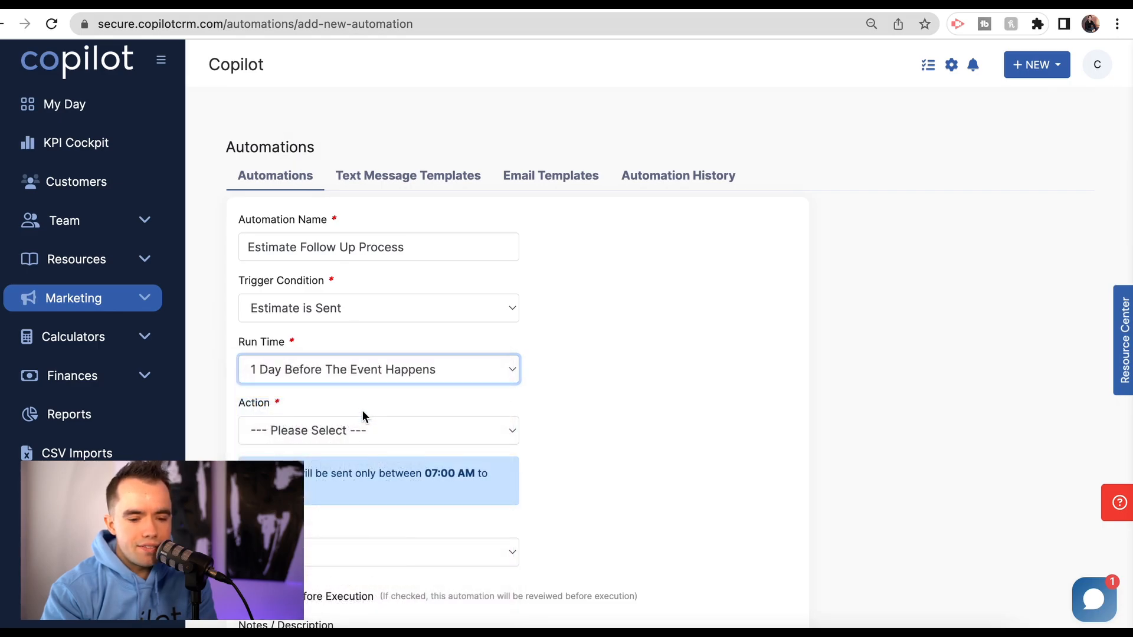
- Set the automation's action to Email Customer using the New Estimate email template
{"action": "left_click", "coordinate": [367, 432]}
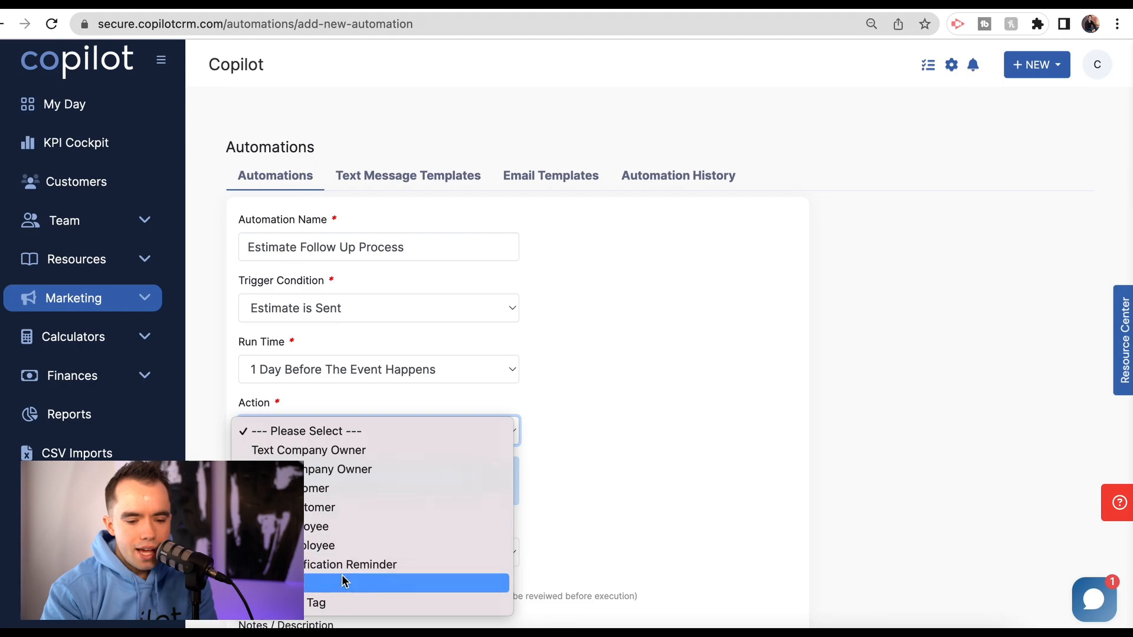
{"action": "left_click", "coordinate": [335, 509]}
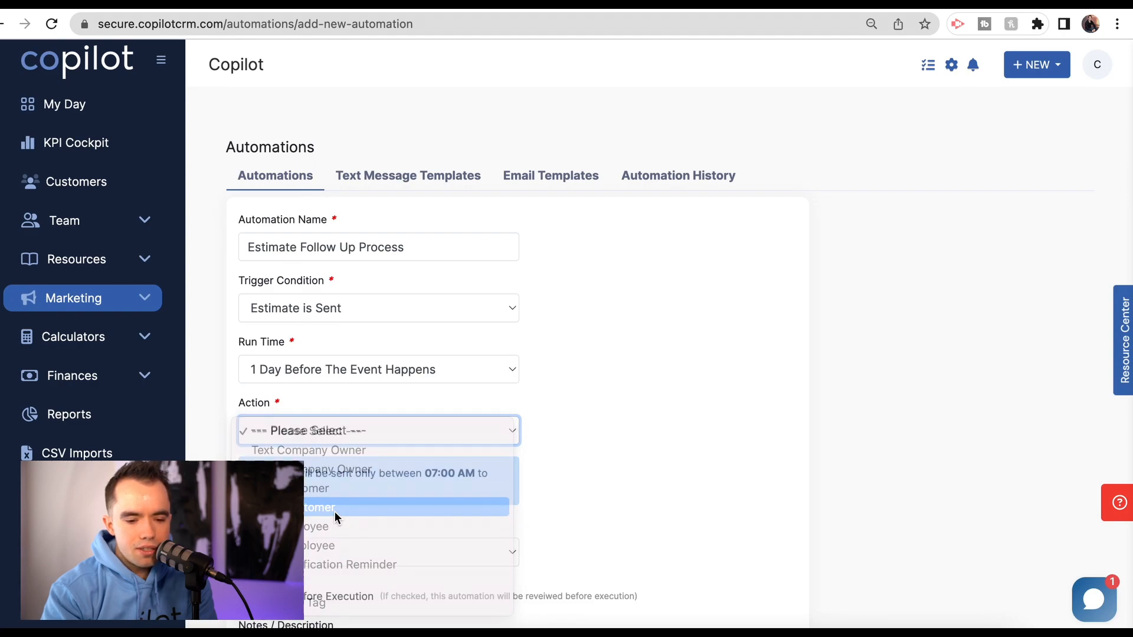
{"action": "left_click", "coordinate": [453, 420]}
{"action": "left_click", "coordinate": [663, 418]}
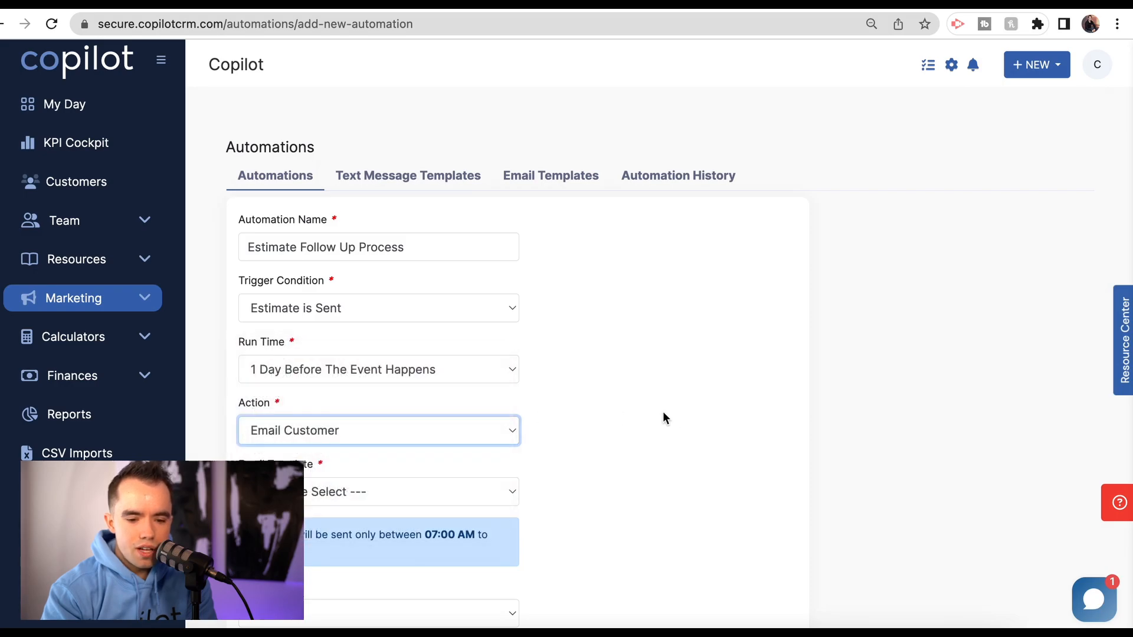
{"action": "scroll", "coordinate": [495, 435], "scroll_direction": "down", "scroll_amount": 3}
{"action": "left_click", "coordinate": [484, 399]}
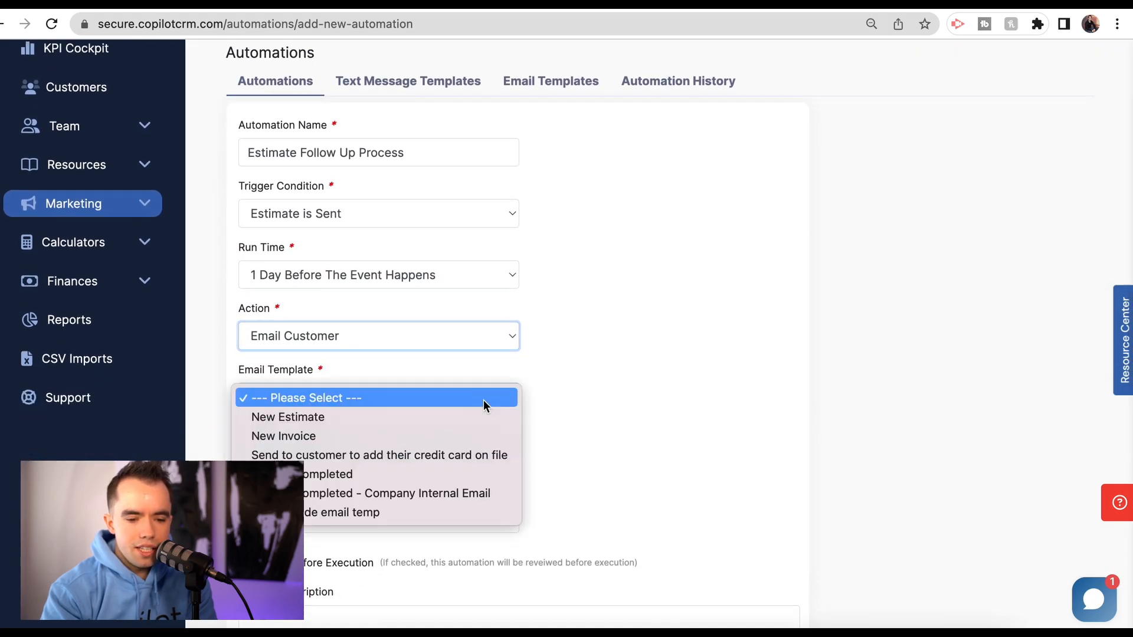
{"action": "left_click", "coordinate": [360, 418]}
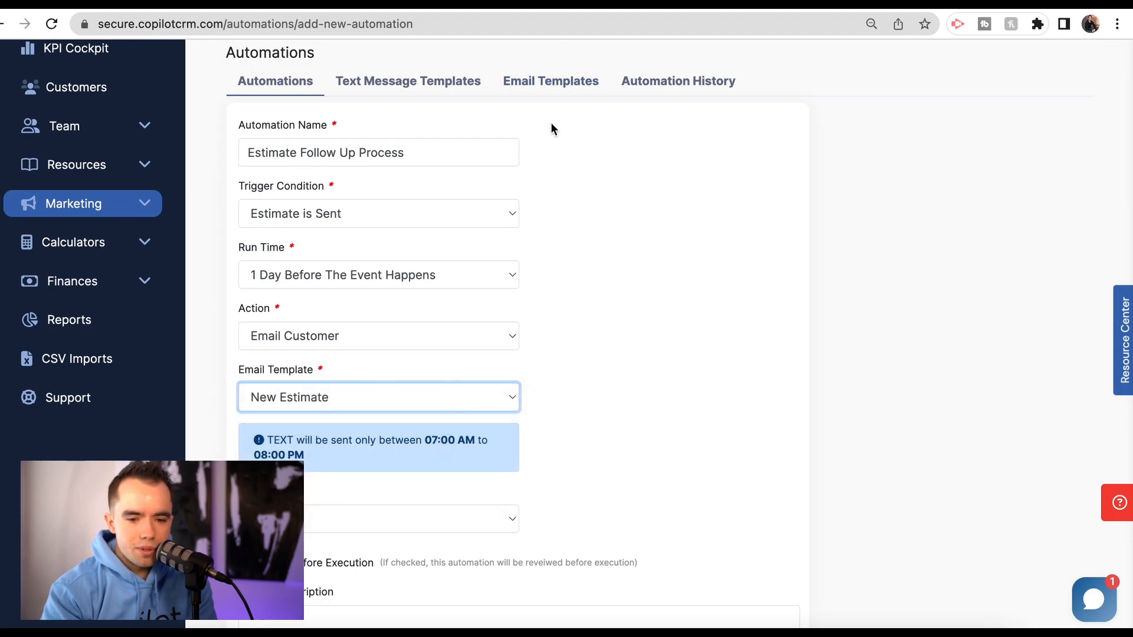
- Set the sub action to Run Another Automation, with the next one running 1 Day After First Automation Runs
{"action": "scroll", "coordinate": [591, 304], "scroll_direction": "down", "scroll_amount": 2}
{"action": "left_click", "coordinate": [495, 455]}
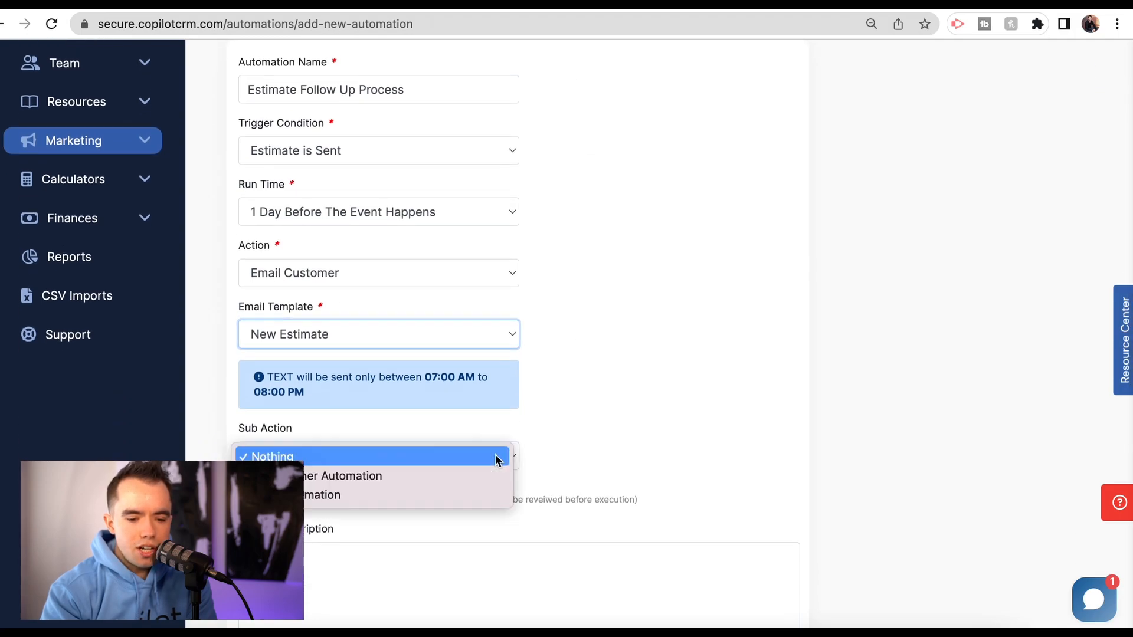
{"action": "left_click", "coordinate": [414, 475]}
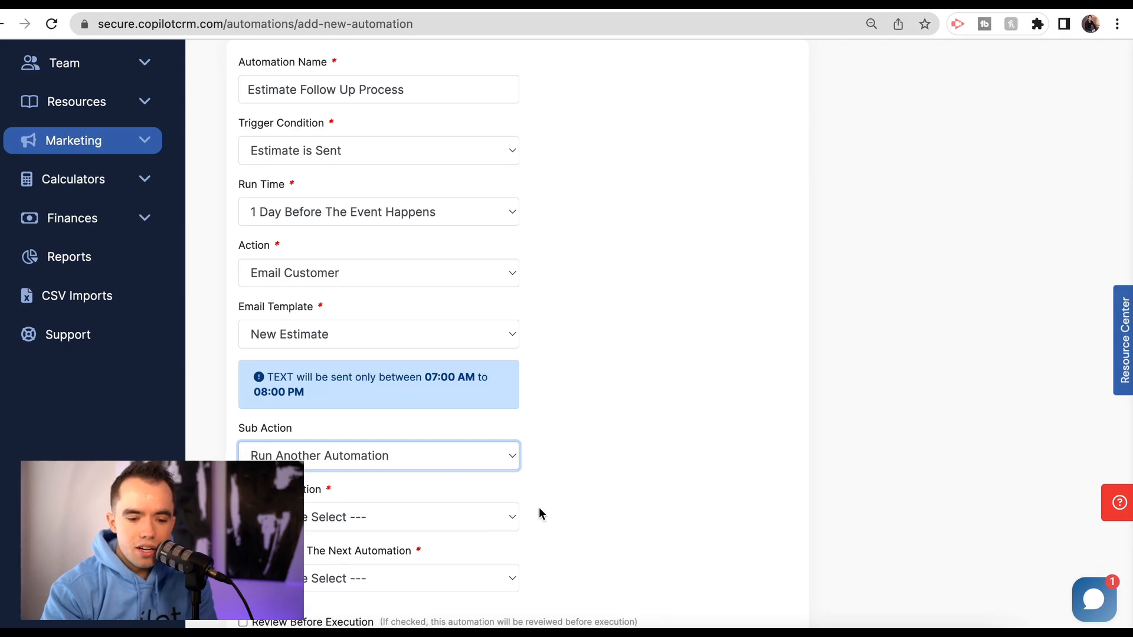
{"action": "left_click", "coordinate": [479, 513]}
{"action": "left_click", "coordinate": [574, 478]}
{"action": "left_click", "coordinate": [467, 576]}
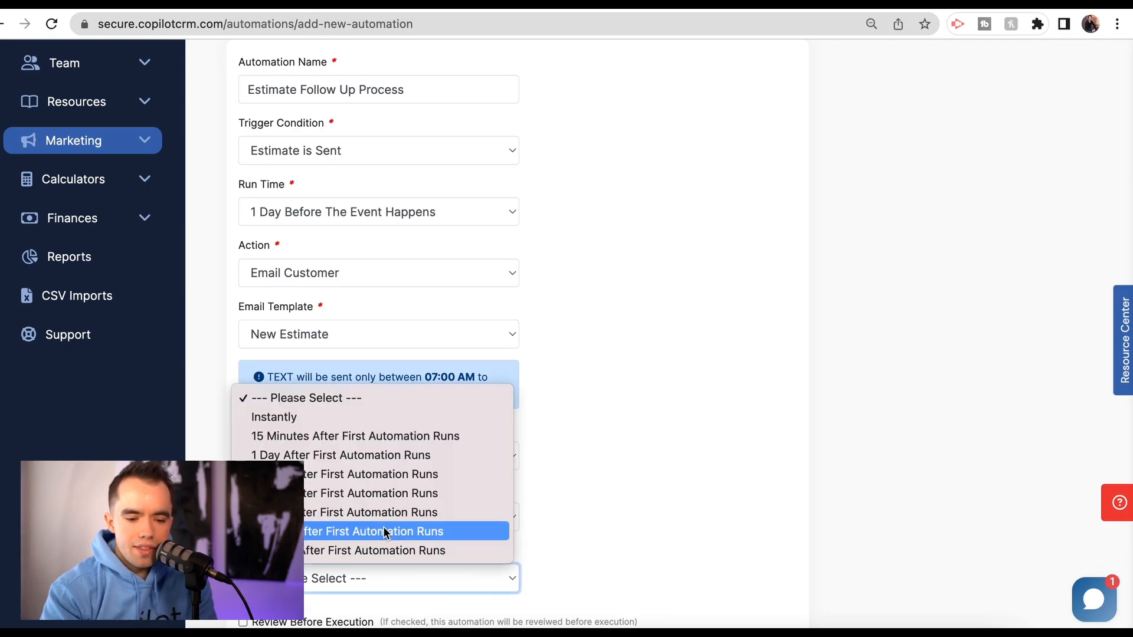
{"action": "left_click", "coordinate": [354, 455]}
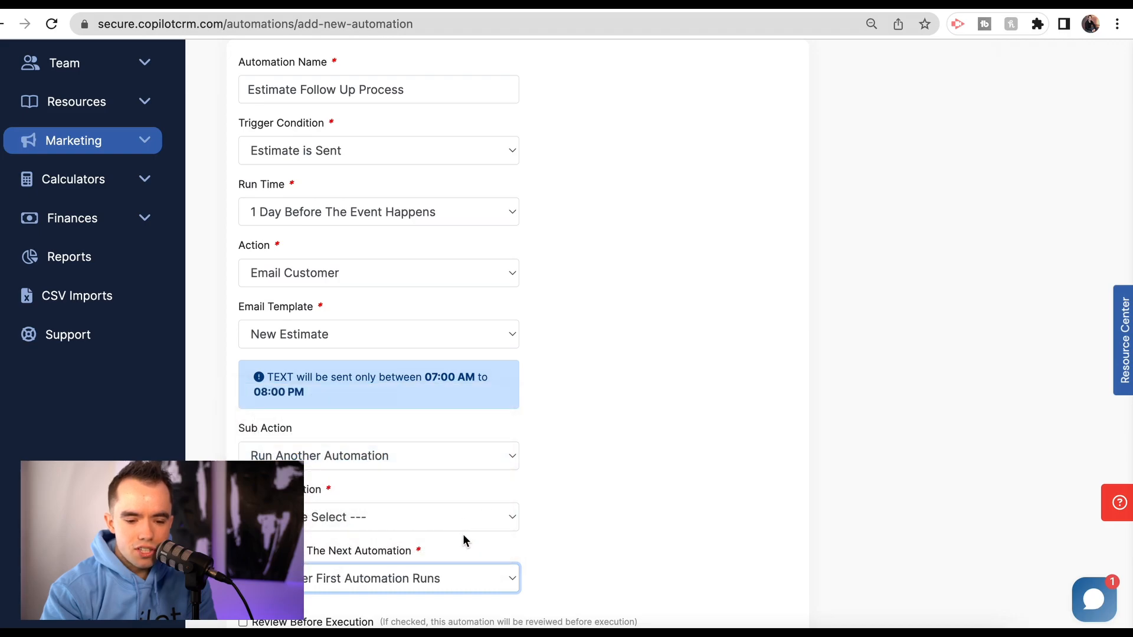
- Examine the automation's available trigger conditions and actions and the Review Before Execution option
{"action": "scroll", "coordinate": [542, 538], "scroll_direction": "up", "scroll_amount": 1}
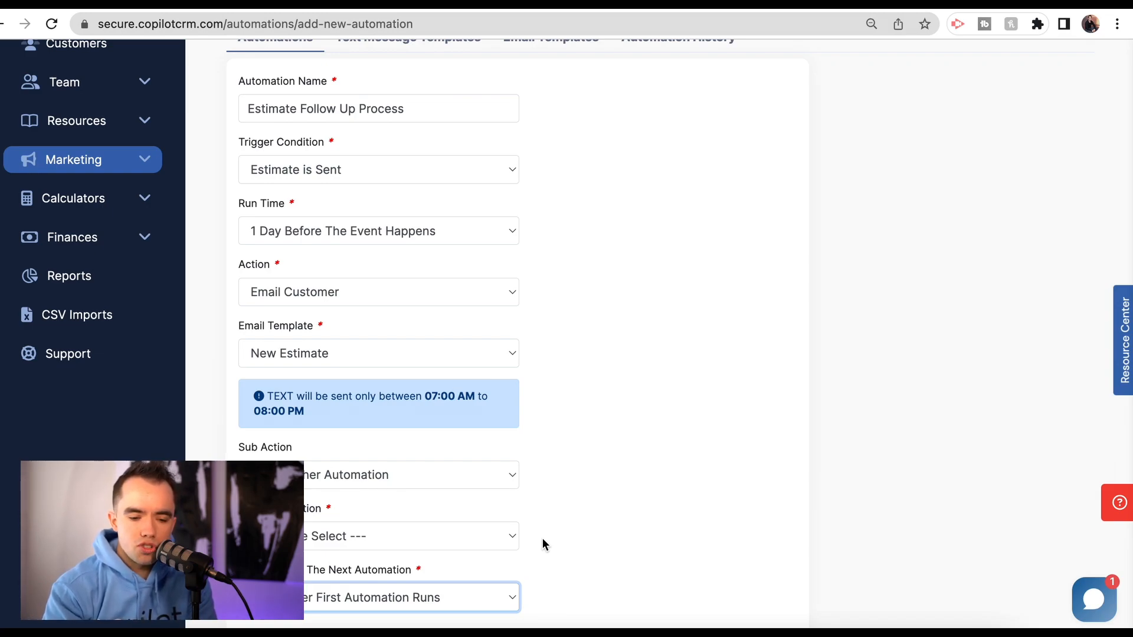
{"action": "scroll", "coordinate": [543, 544], "scroll_direction": "up", "scroll_amount": 2}
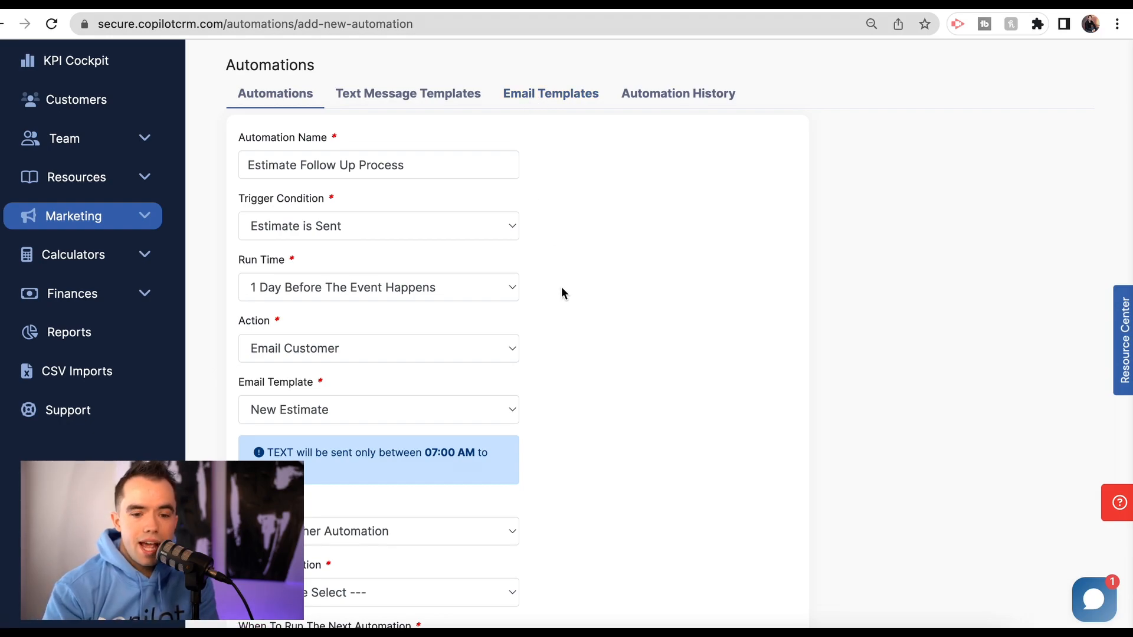
{"action": "left_click", "coordinate": [477, 228]}
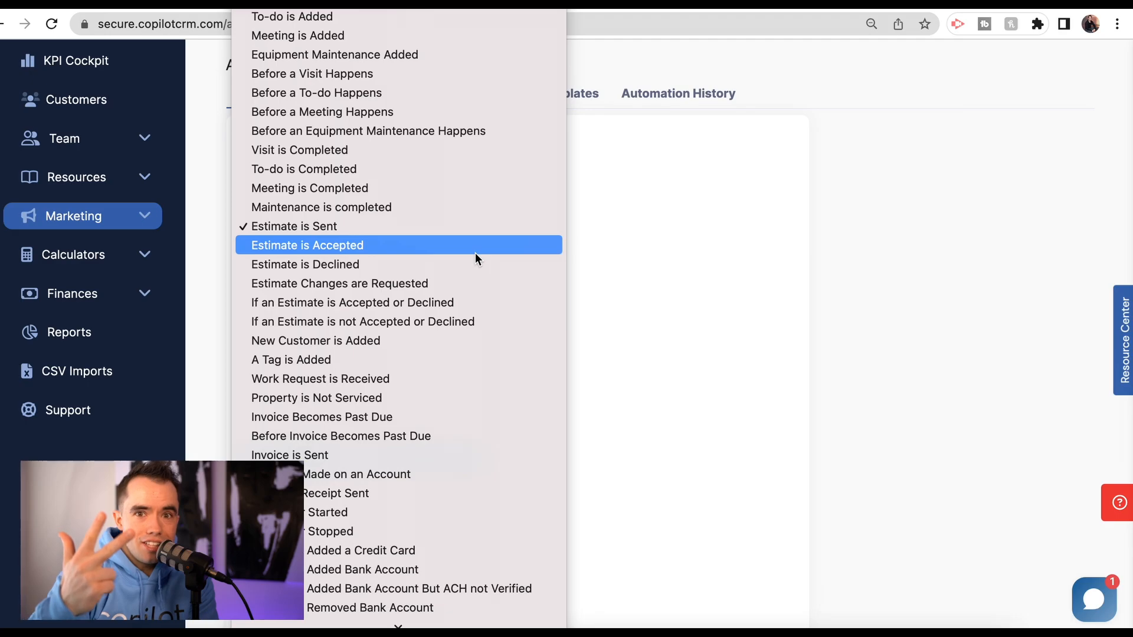
{"action": "left_click", "coordinate": [714, 311]}
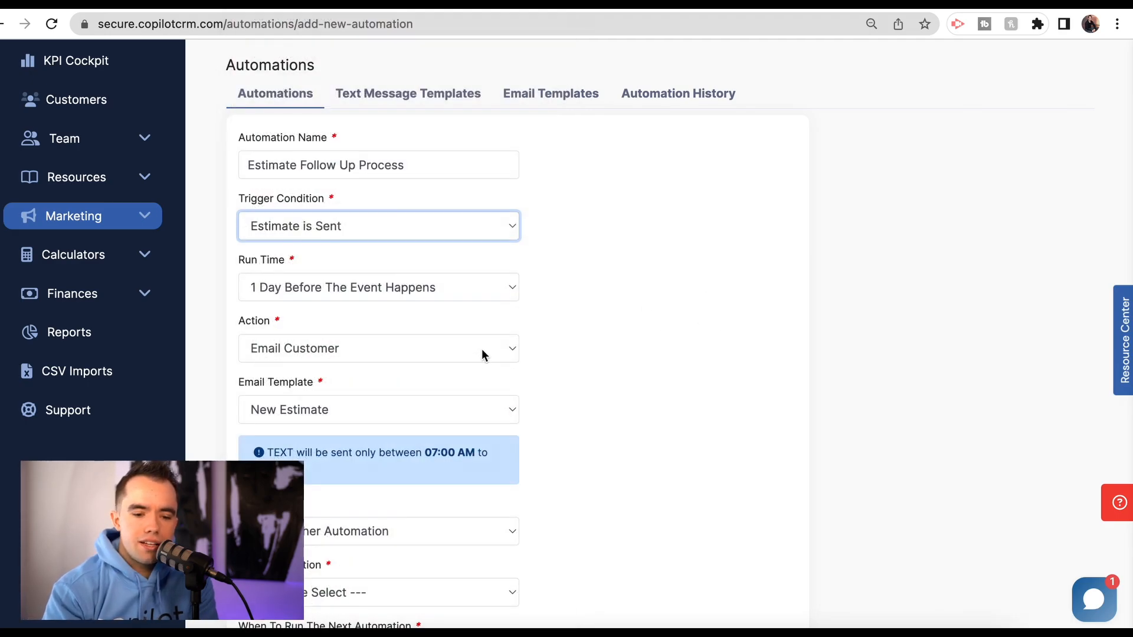
{"action": "left_click", "coordinate": [481, 354]}
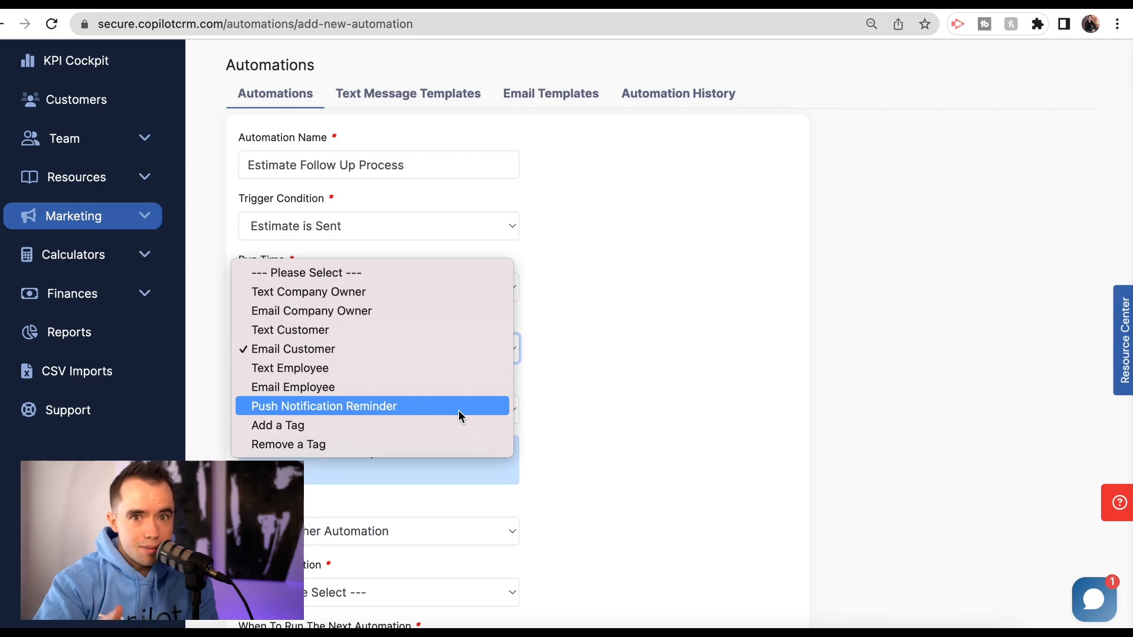
{"action": "left_click", "coordinate": [627, 331]}
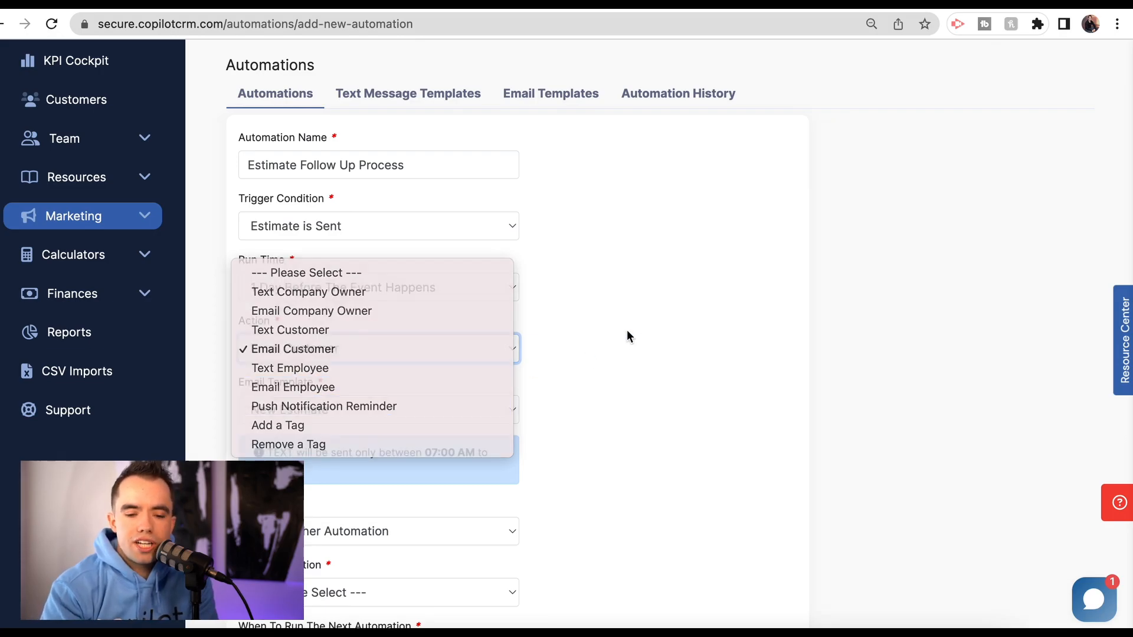
{"action": "scroll", "coordinate": [626, 332], "scroll_direction": "down", "scroll_amount": 2}
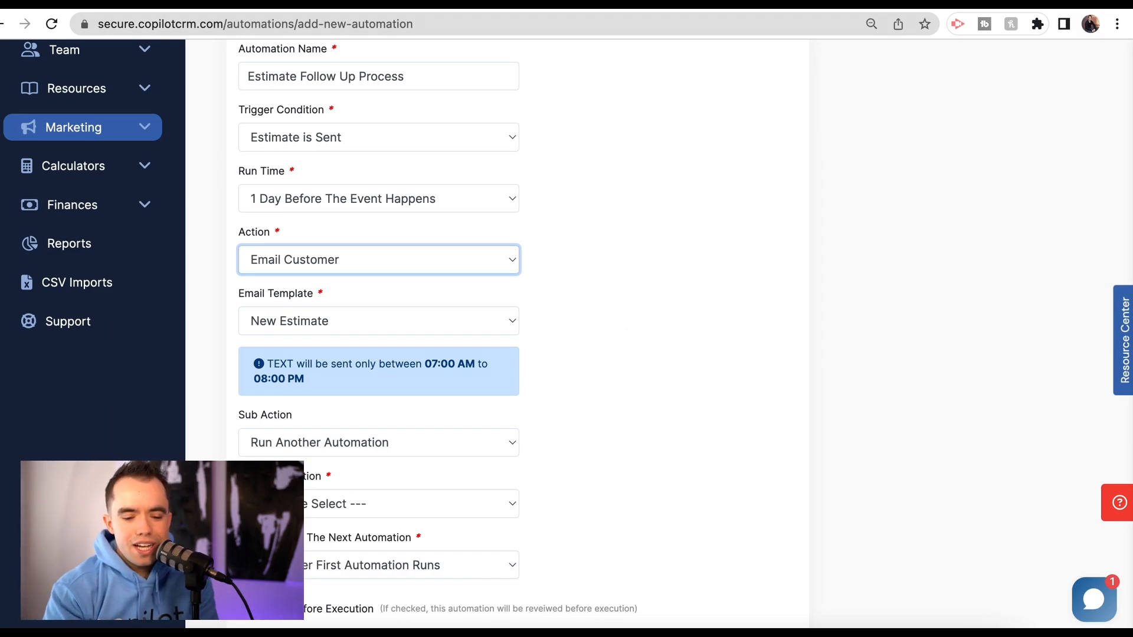
{"action": "left_click", "coordinate": [243, 609]}
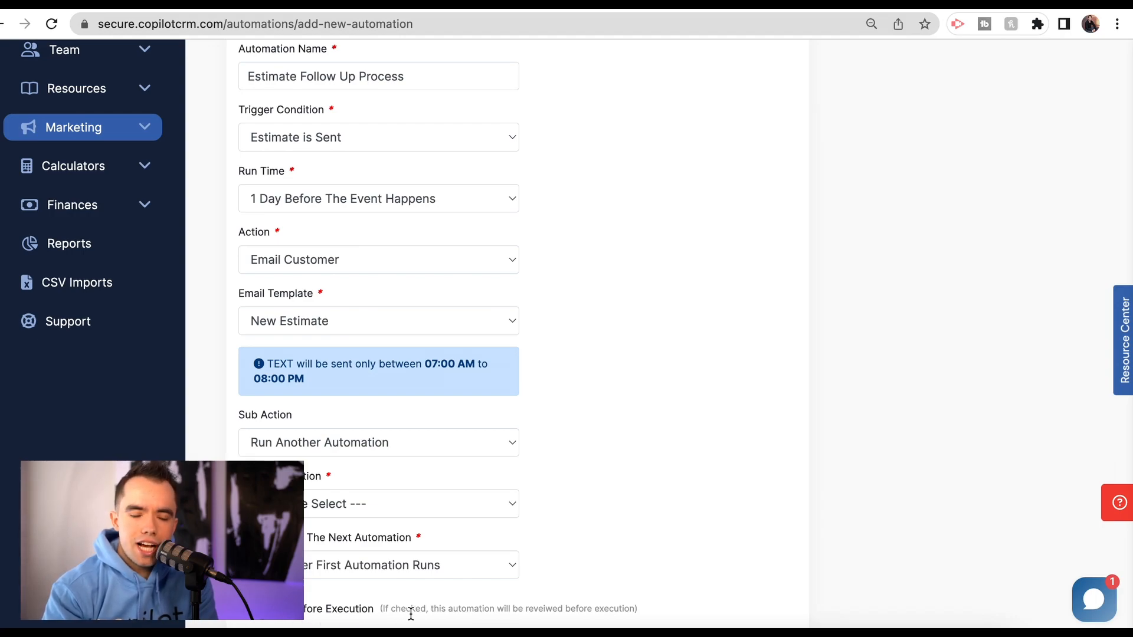
{"action": "scroll", "coordinate": [353, 465], "scroll_direction": "up", "scroll_amount": 5}
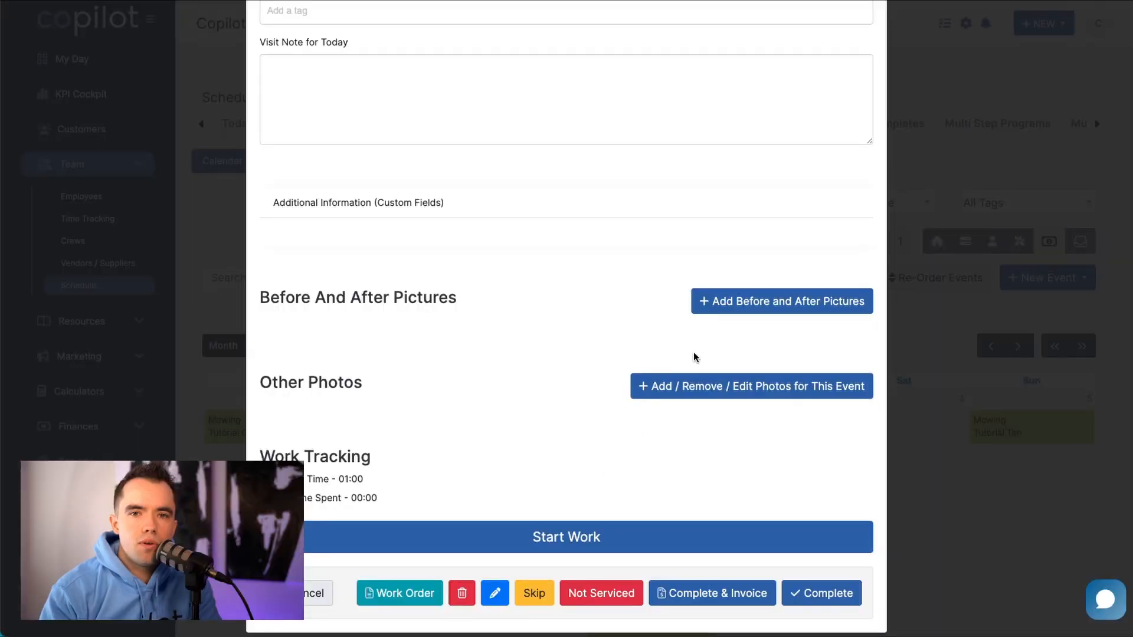
- Open the page for adding before and after pictures to the scheduled visit
{"action": "left_click", "coordinate": [733, 314]}
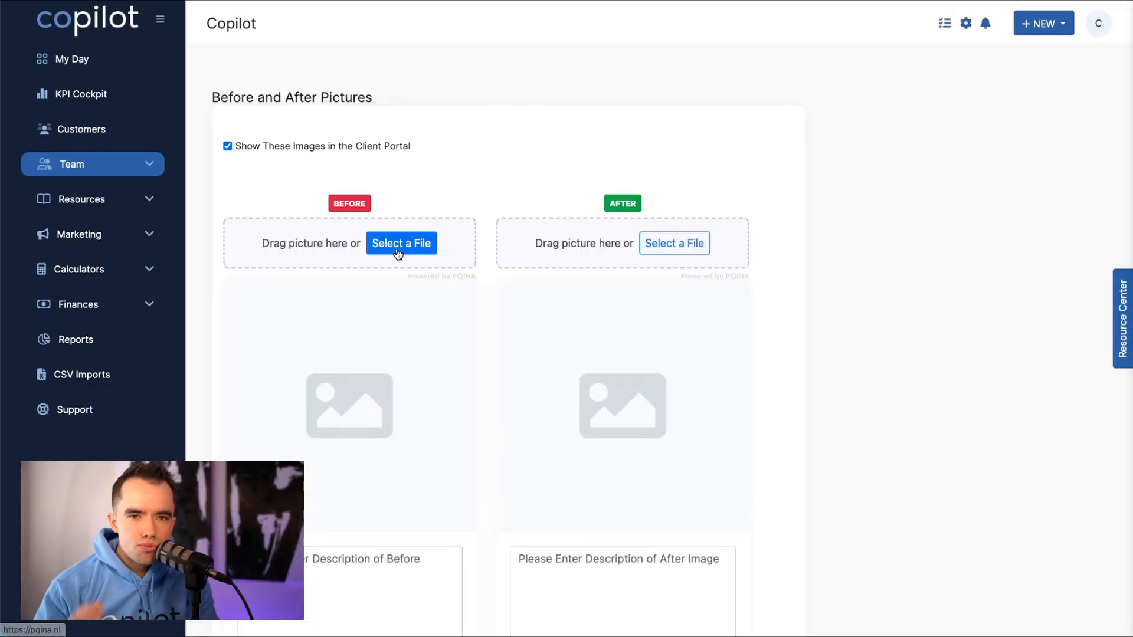
- Upload Before.jpg from the Desktop as the before picture, accepting the default square crop
{"action": "left_click", "coordinate": [399, 252]}
{"action": "left_click", "coordinate": [437, 203]}
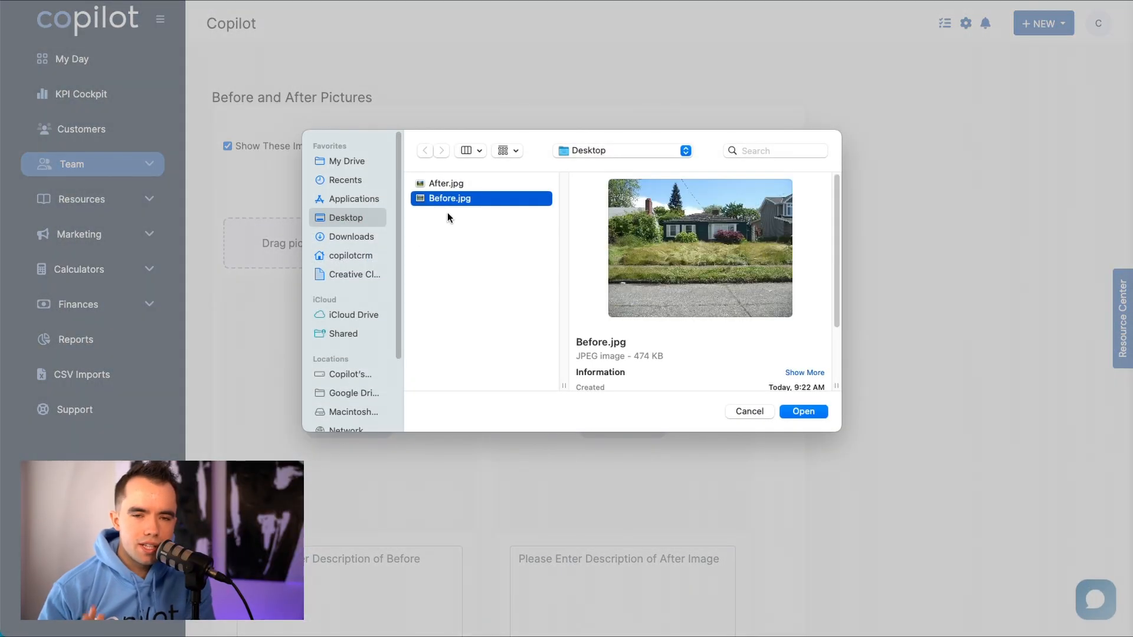
{"action": "left_click", "coordinate": [803, 411]}
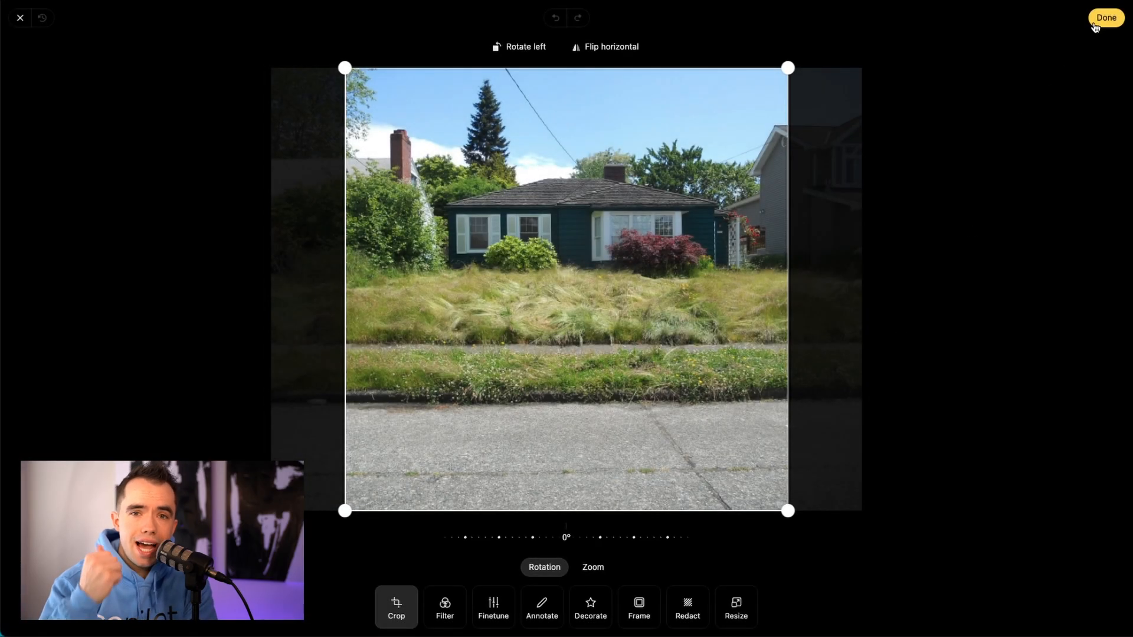
{"action": "left_click", "coordinate": [1100, 19]}
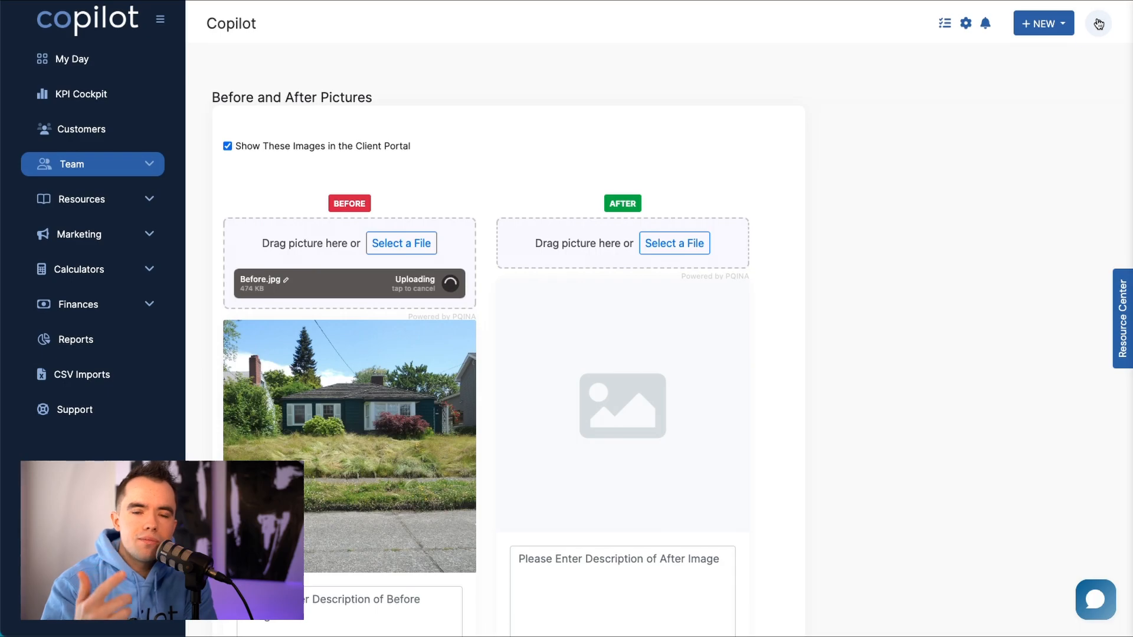
- Upload After.jpg from the Desktop as the after picture, accepting the default square crop
{"action": "left_click", "coordinate": [675, 243]}
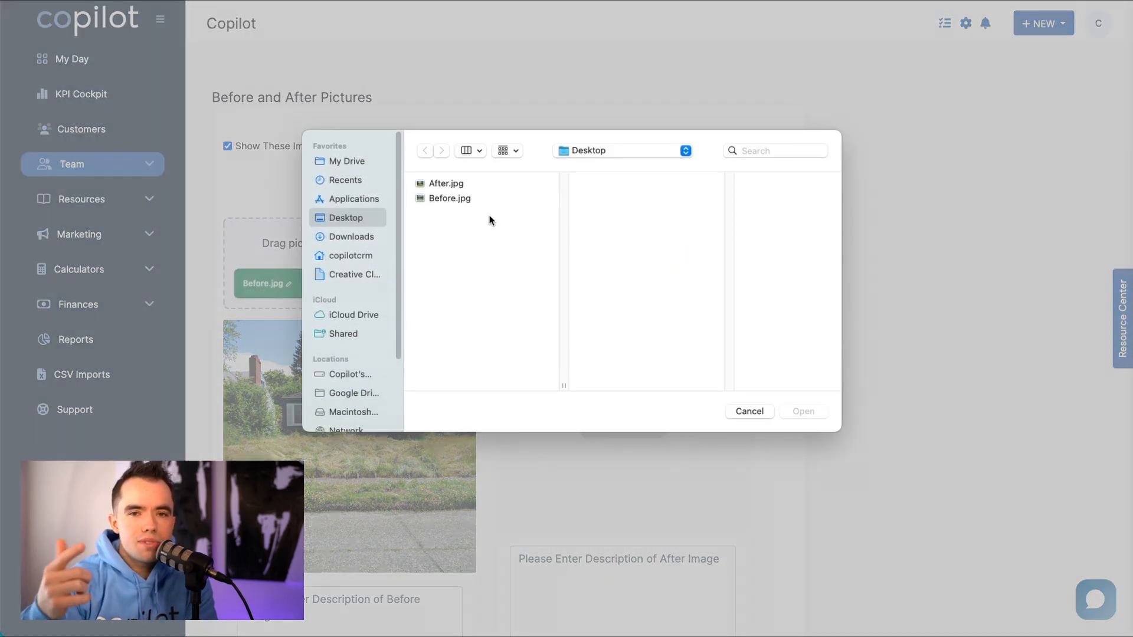
{"action": "left_click", "coordinate": [455, 186]}
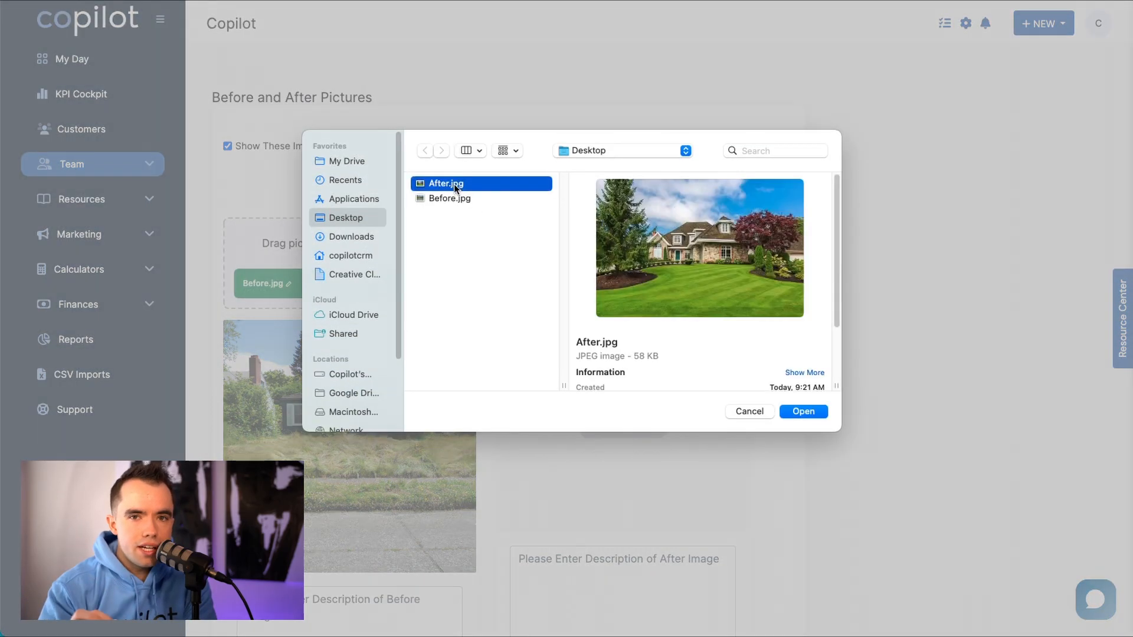
{"action": "left_click", "coordinate": [804, 413]}
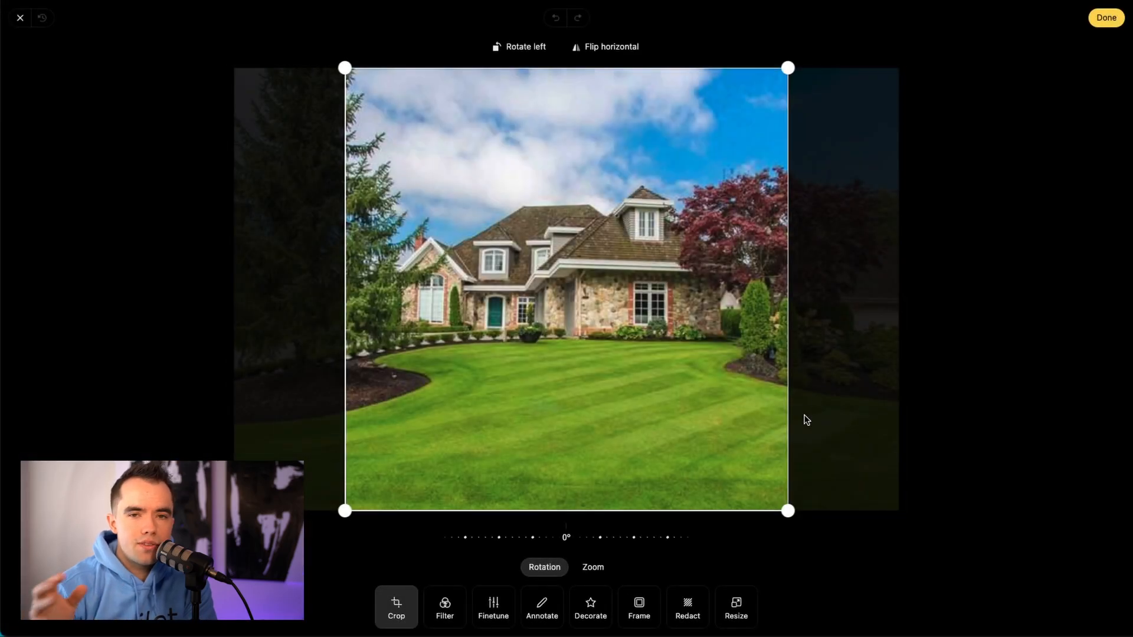
{"action": "left_click", "coordinate": [1108, 19]}
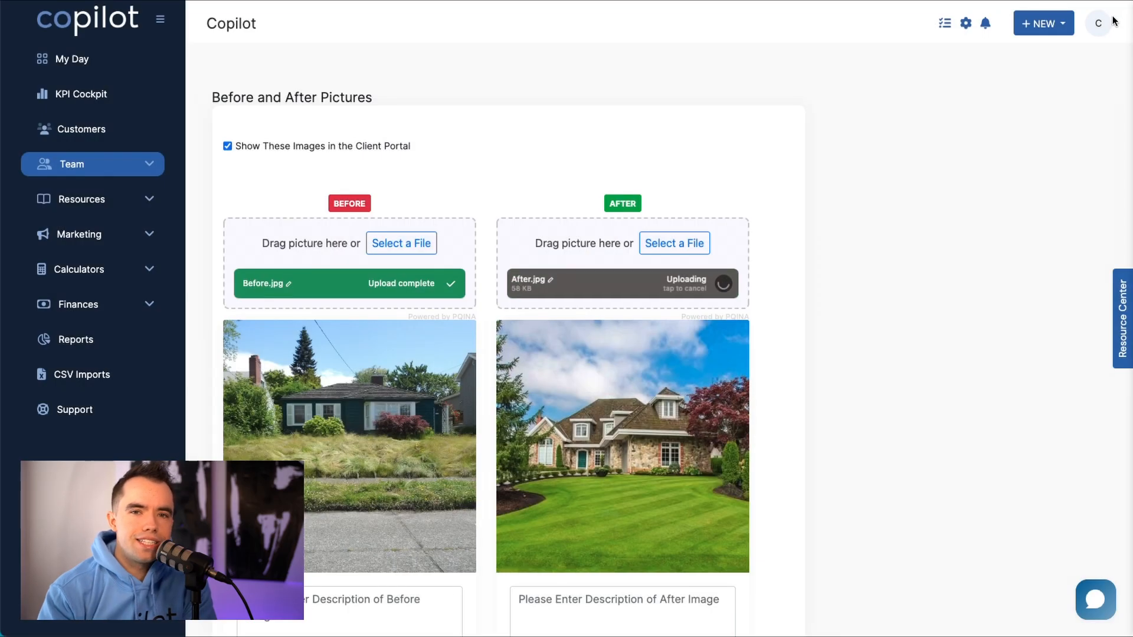
- Create the before-and-after picture entry without descriptions and view the pictures in the client portal
{"action": "scroll", "coordinate": [495, 319], "scroll_direction": "down", "scroll_amount": 4}
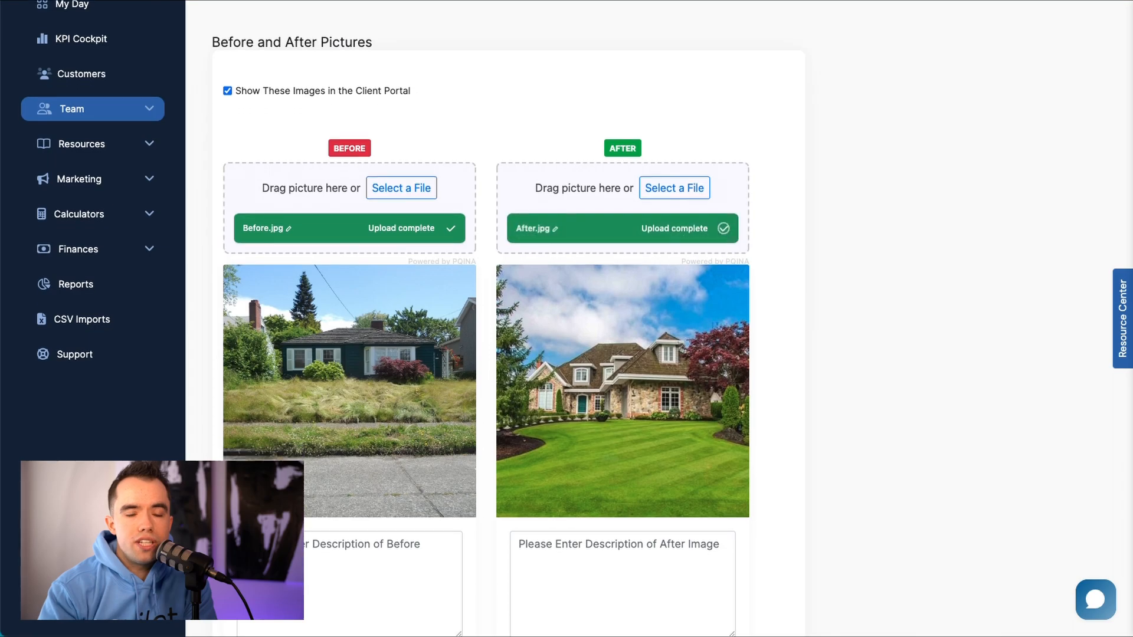
{"action": "scroll", "coordinate": [1111, 302], "scroll_direction": "down", "scroll_amount": 1}
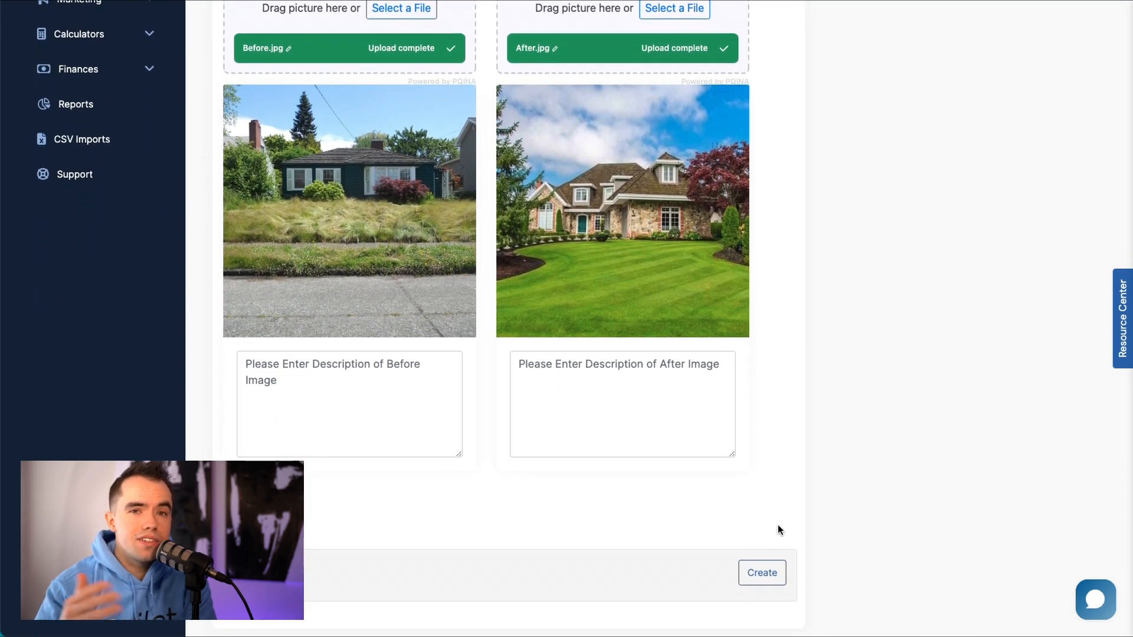
{"action": "left_click", "coordinate": [763, 573]}
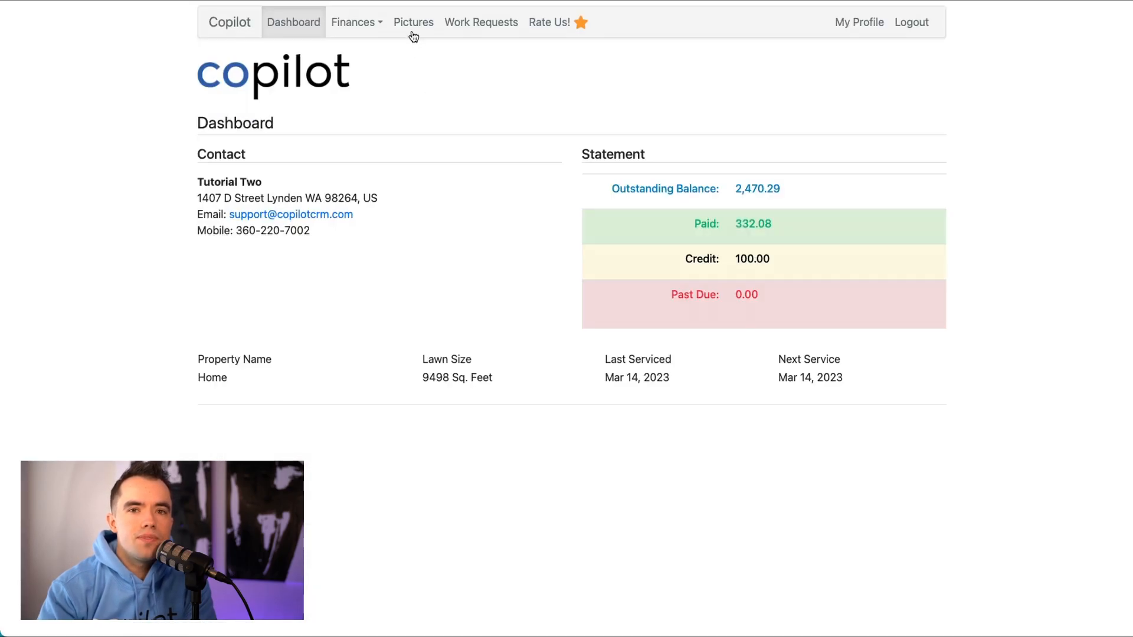
{"action": "left_click", "coordinate": [414, 24]}
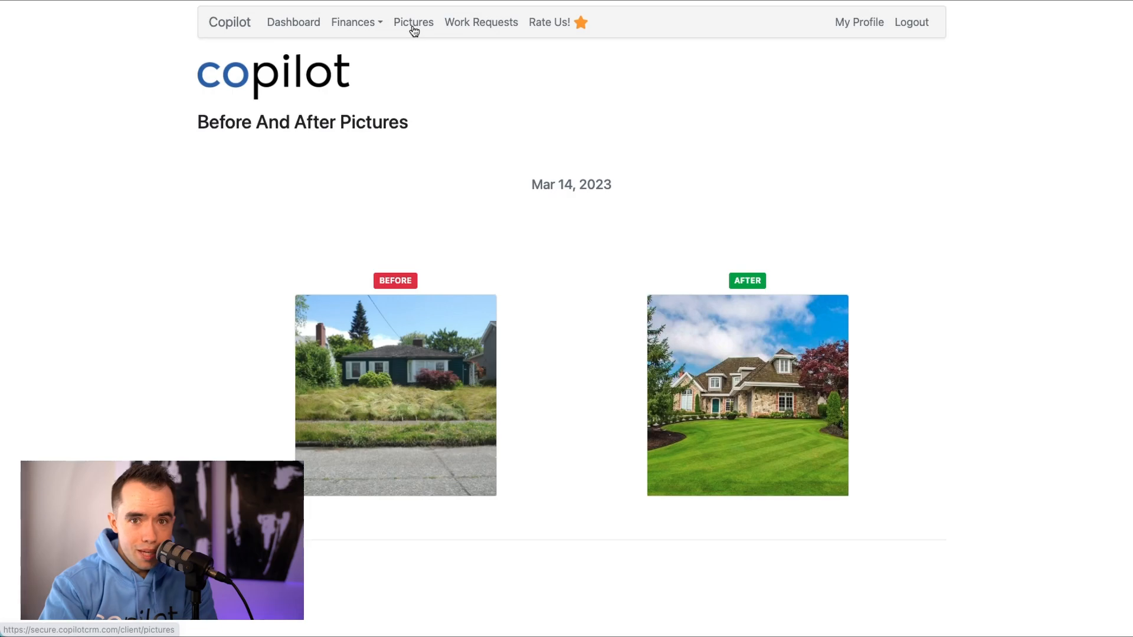
{"action": "left_click", "coordinate": [424, 376]}
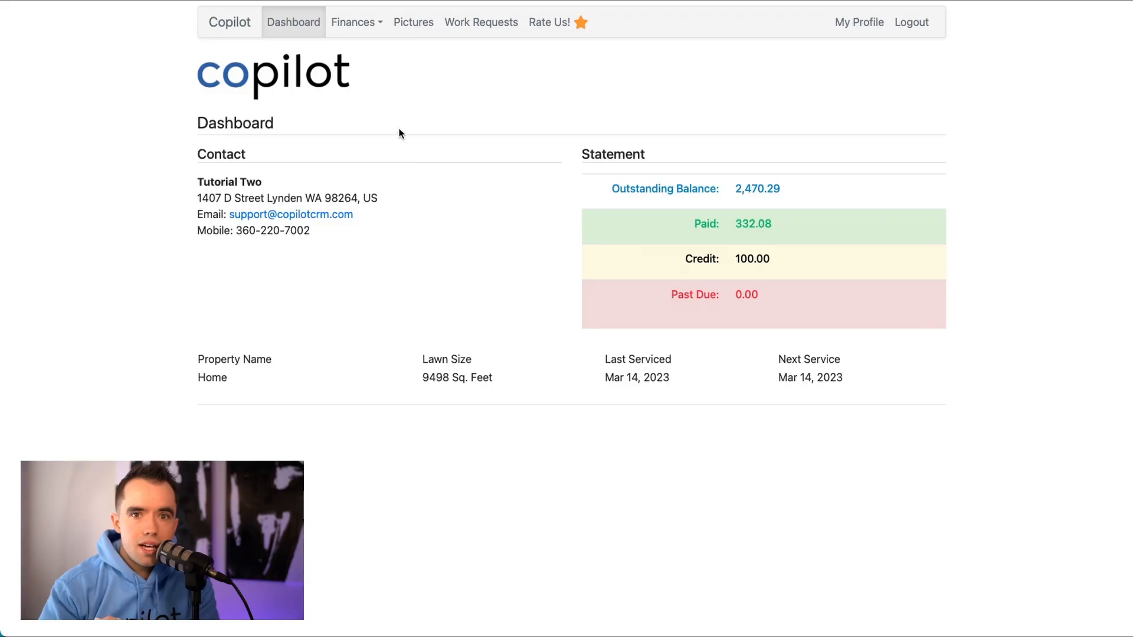
- Open the draft estimate from the client portal's estimates list and accept it
{"action": "left_click", "coordinate": [355, 17]}
{"action": "left_click", "coordinate": [367, 74]}
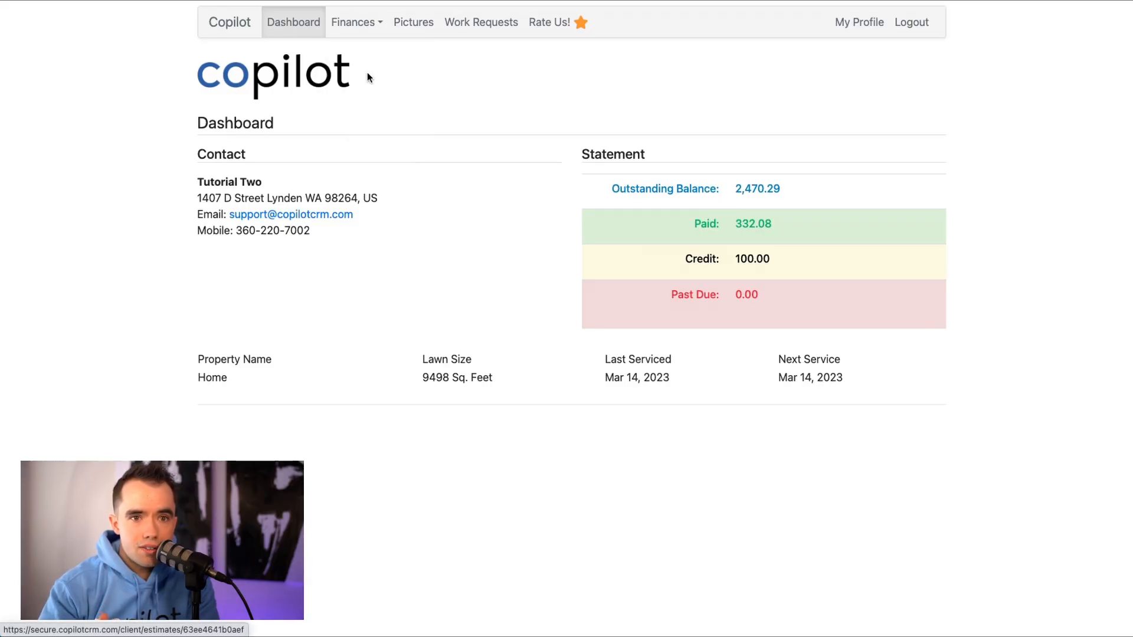
{"action": "left_click", "coordinate": [922, 322]}
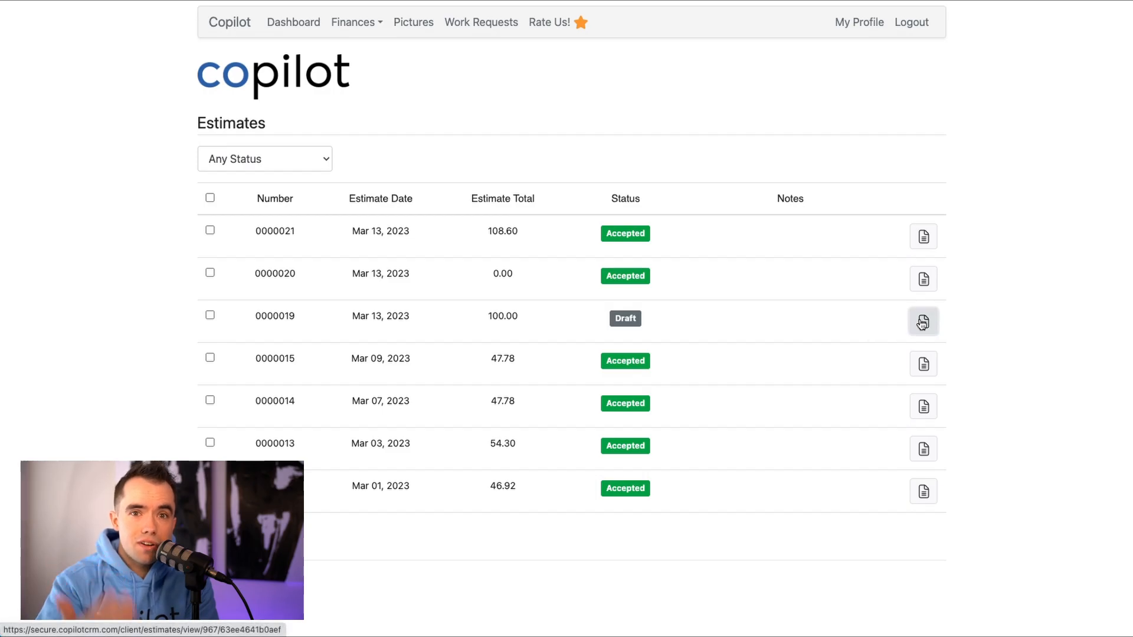
{"action": "left_click", "coordinate": [840, 156]}
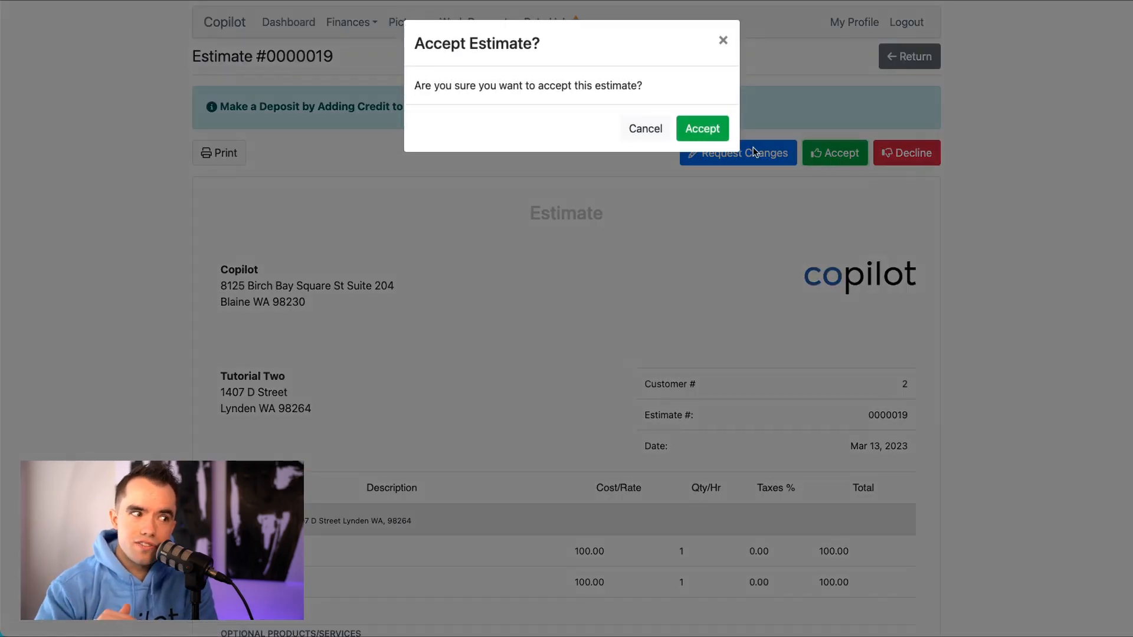
{"action": "left_click", "coordinate": [710, 131]}
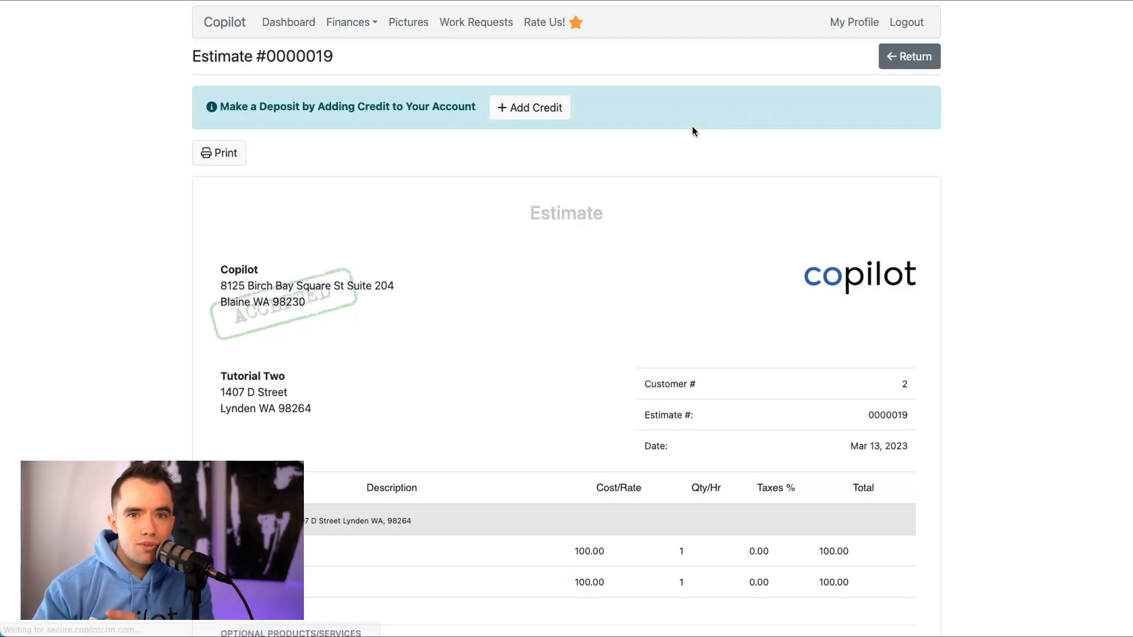
- Open the partially paid invoice from the client portal's invoices list
{"action": "left_click", "coordinate": [354, 34]}
{"action": "left_click", "coordinate": [357, 53]}
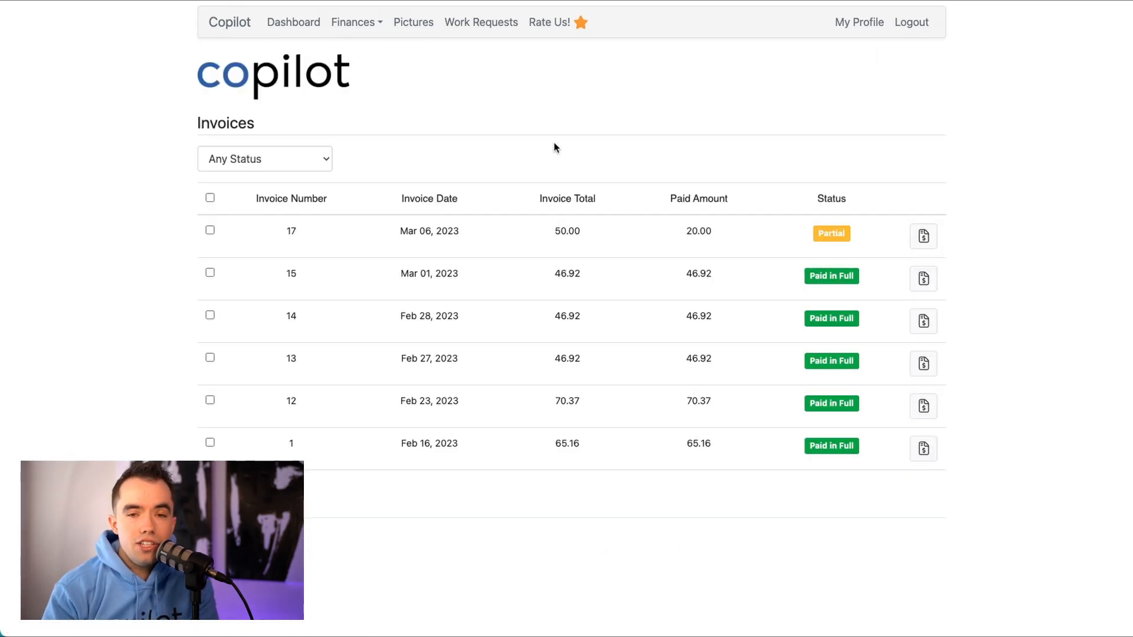
{"action": "left_click", "coordinate": [924, 236]}
- Try a card payment for this invoice with a 20% tip, and close the payment form without entering card details
{"action": "left_click", "coordinate": [801, 144]}
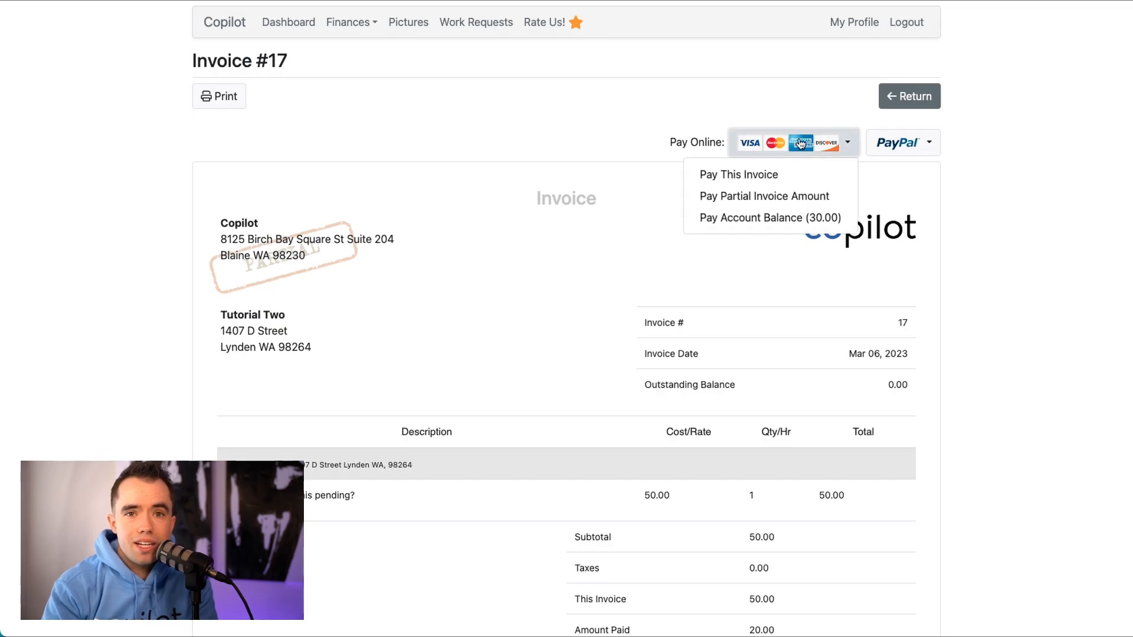
{"action": "left_click", "coordinate": [784, 170]}
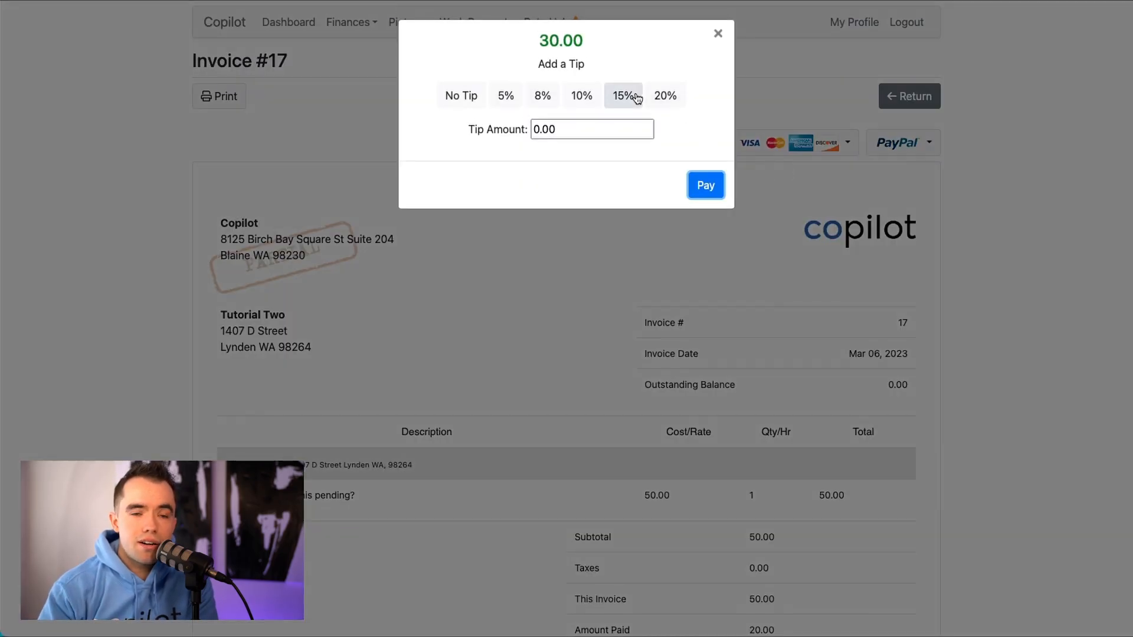
{"action": "left_click", "coordinate": [665, 96]}
{"action": "left_click", "coordinate": [705, 186]}
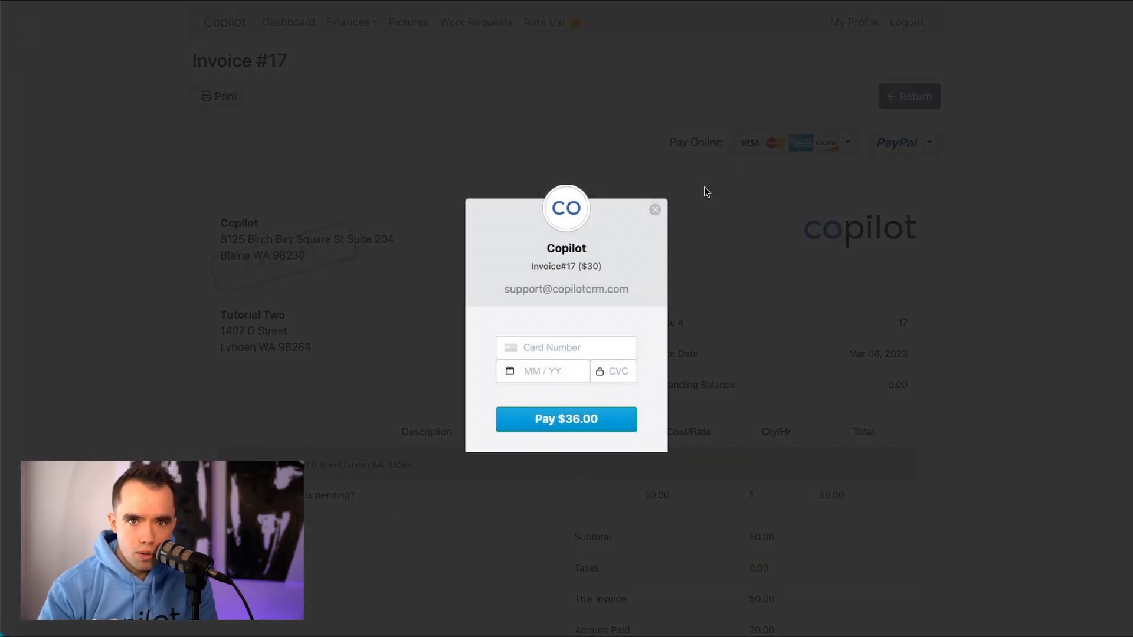
{"action": "left_click", "coordinate": [655, 210]}
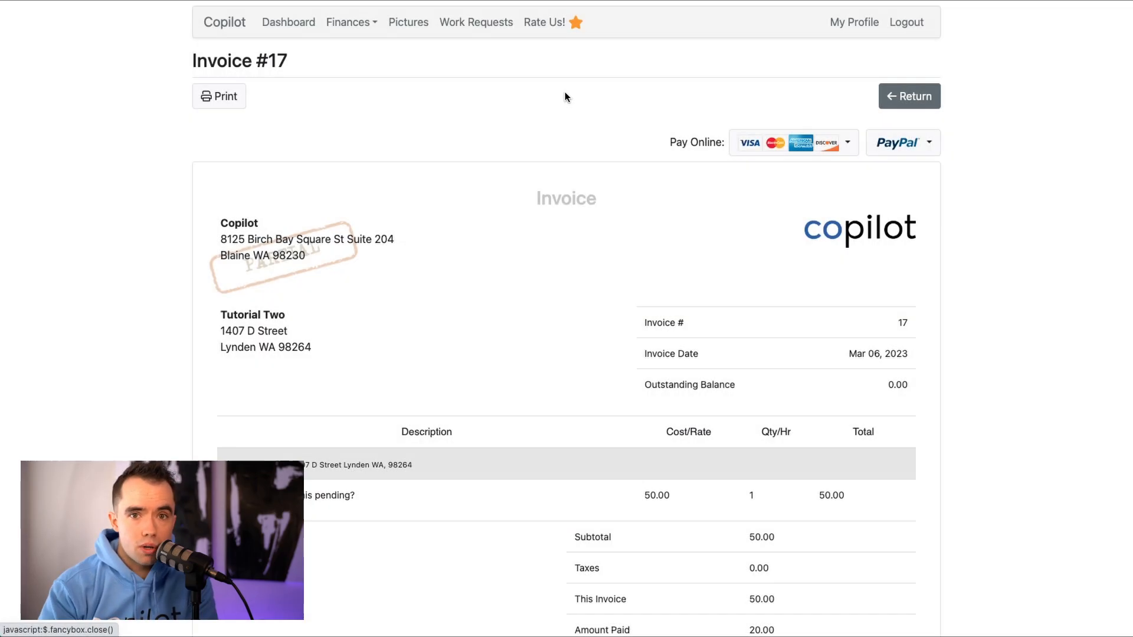
- Open a new work request in the client portal and examine its contact fields and service choices
{"action": "left_click", "coordinate": [480, 27]}
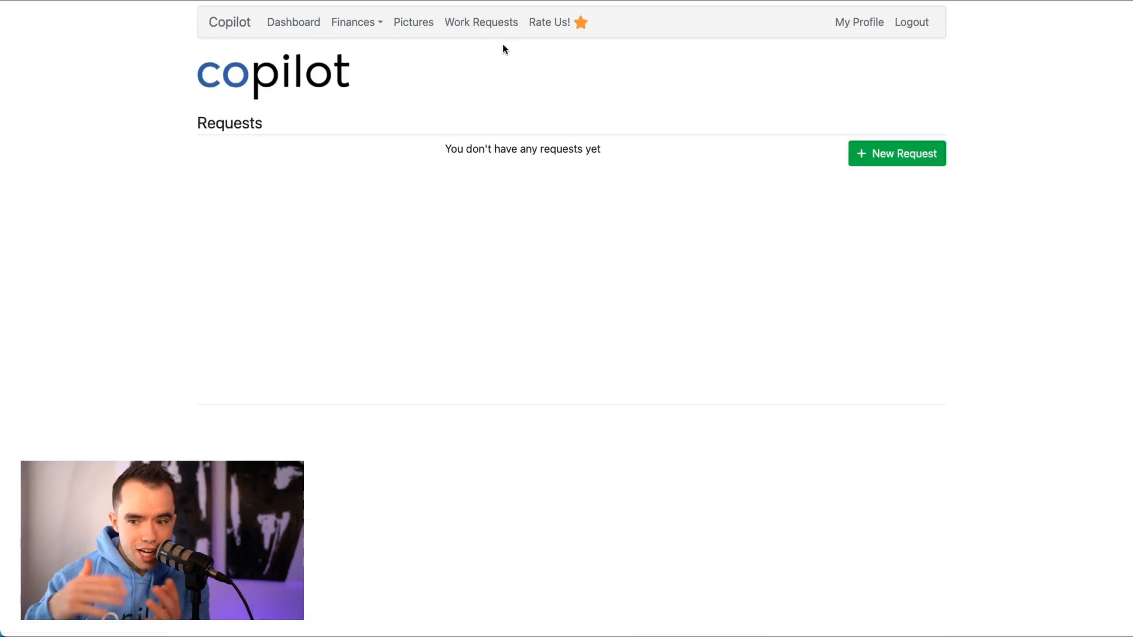
{"action": "left_click", "coordinate": [900, 154]}
{"action": "scroll", "coordinate": [460, 381], "scroll_direction": "down", "scroll_amount": 2}
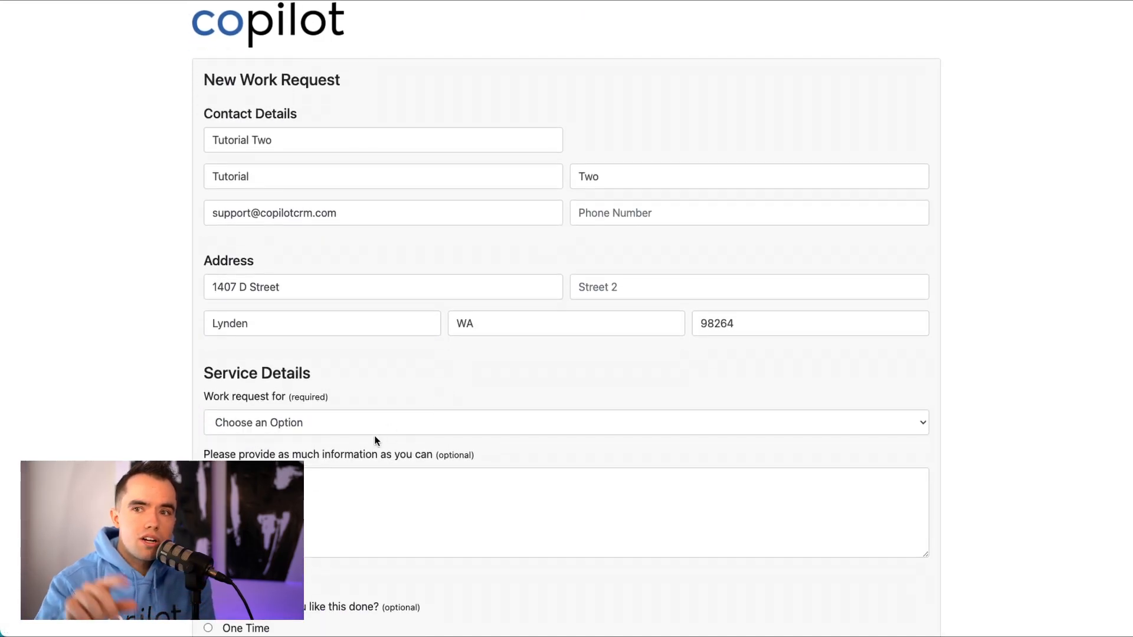
{"action": "left_click", "coordinate": [372, 428]}
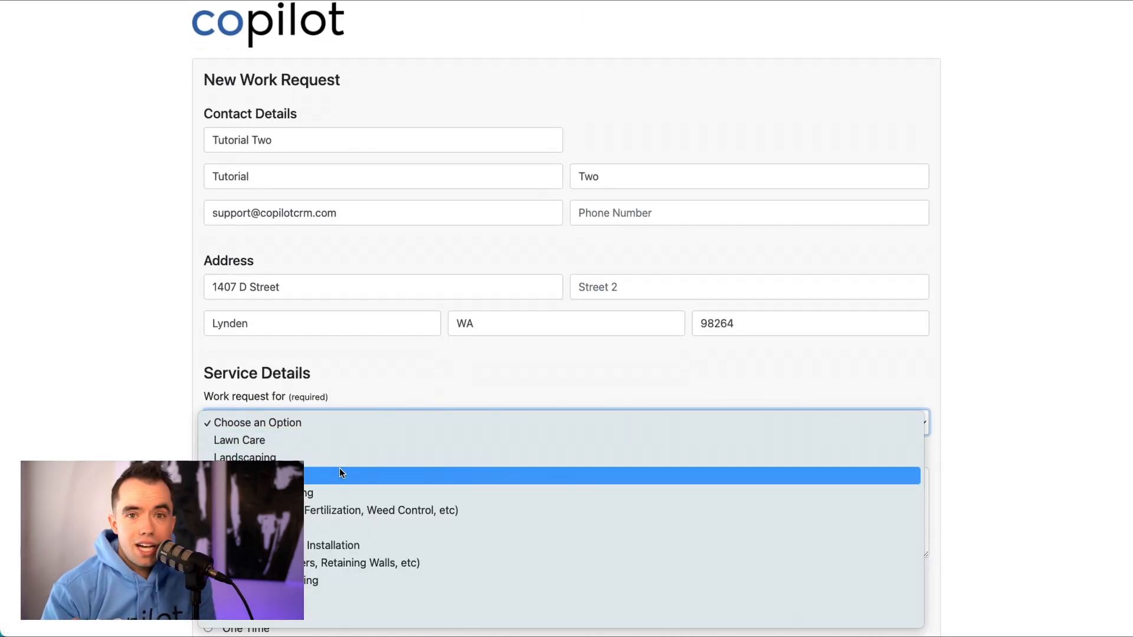
{"action": "key", "text": "Escape"}
{"action": "scroll", "coordinate": [412, 40], "scroll_direction": "up", "scroll_amount": 2}
{"action": "left_click", "coordinate": [407, 28]}
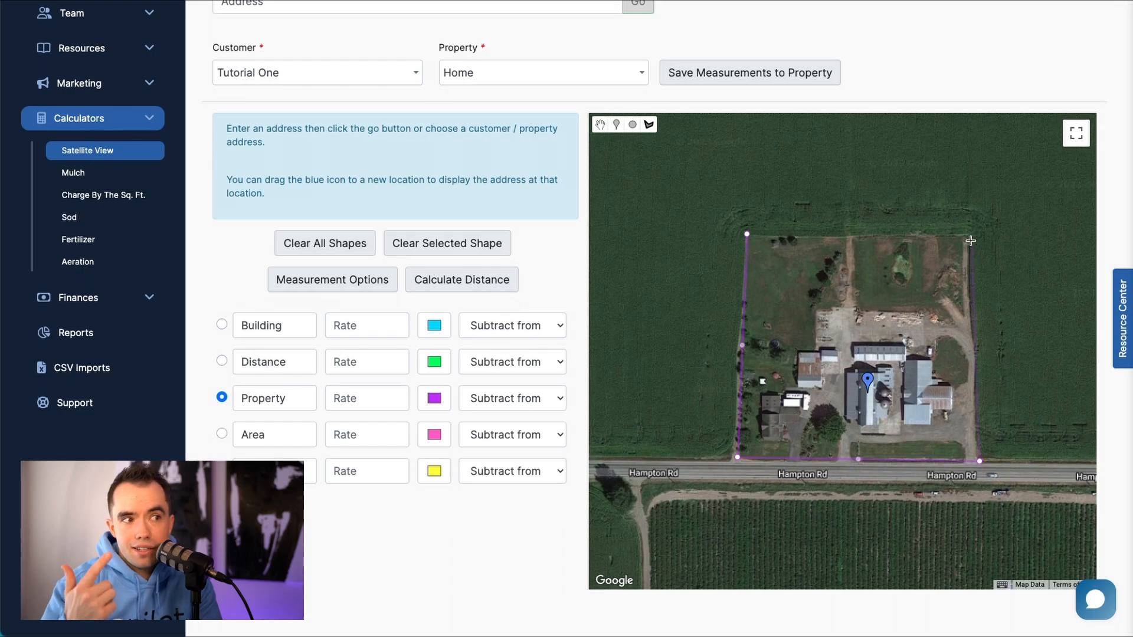
- Close the property outline around the lot on the satellite map and trace the grass strip beside the road as a separate shape
{"action": "left_click", "coordinate": [746, 234]}
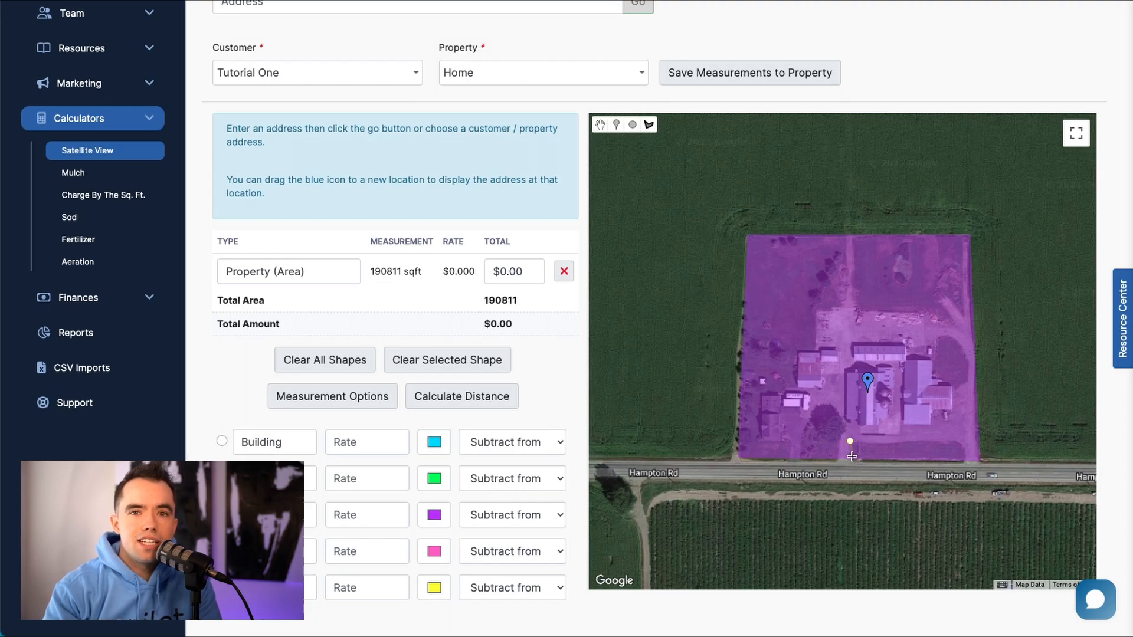
{"action": "left_click", "coordinate": [968, 460]}
{"action": "left_click", "coordinate": [963, 442]}
{"action": "left_click", "coordinate": [849, 441]}
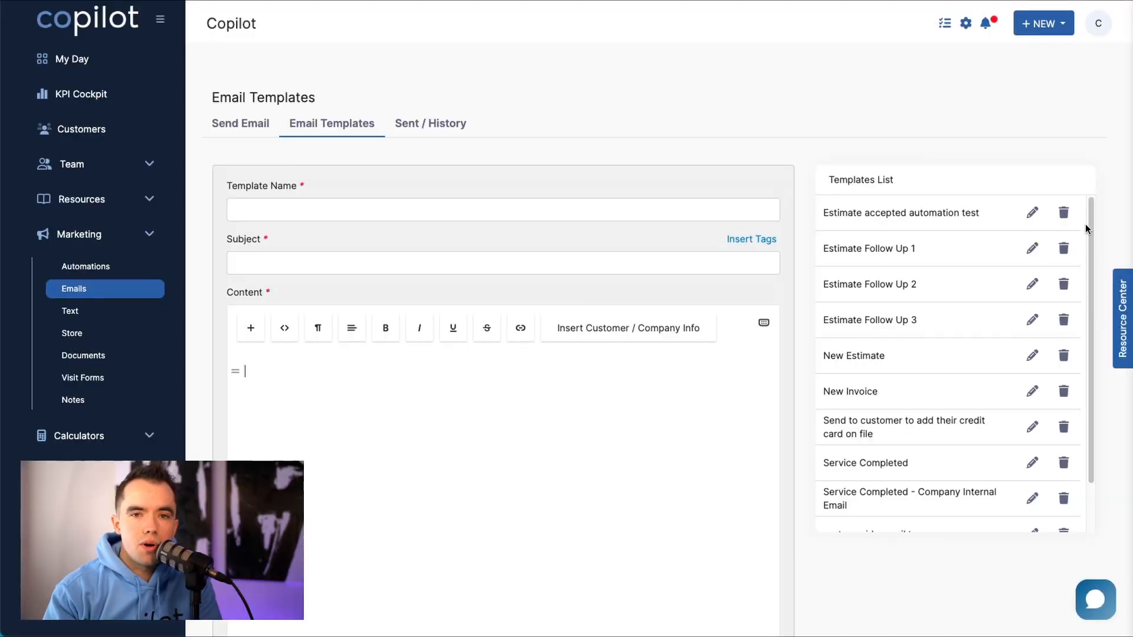
- Open the New Estimate email template, add blank lines around {{ESTIMATES_LINKS}} and below the thank-you line, and end that line with ":)"
{"action": "left_click_drag", "start_coordinate": [1085, 225], "coordinate": [1095, 272]}
{"action": "left_click", "coordinate": [1042, 301]}
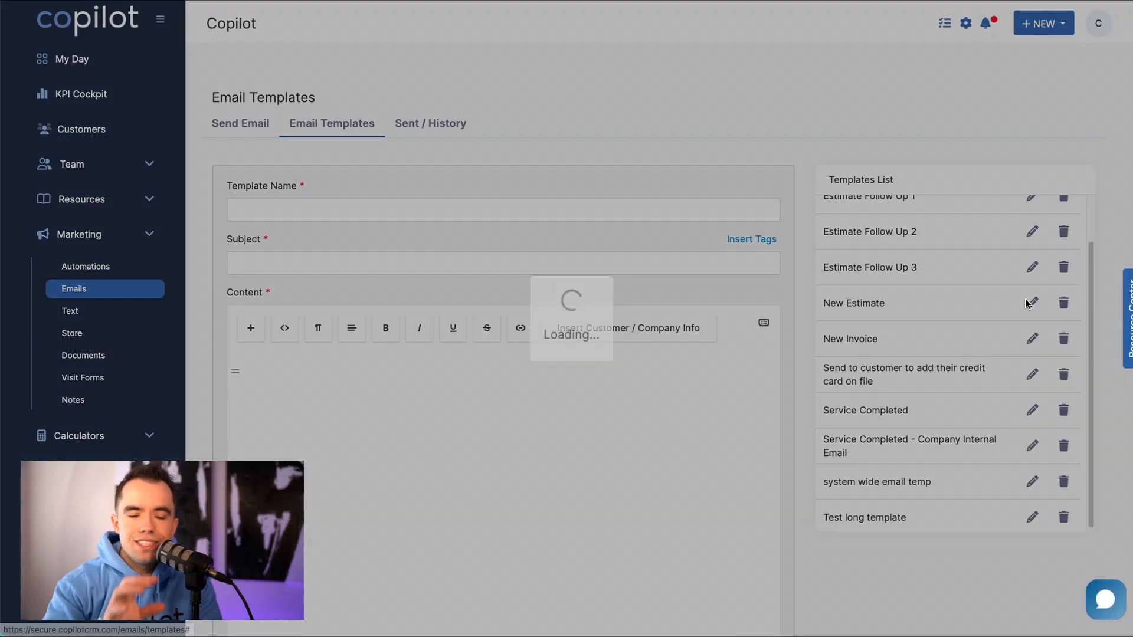
{"action": "left_click", "coordinate": [651, 392]}
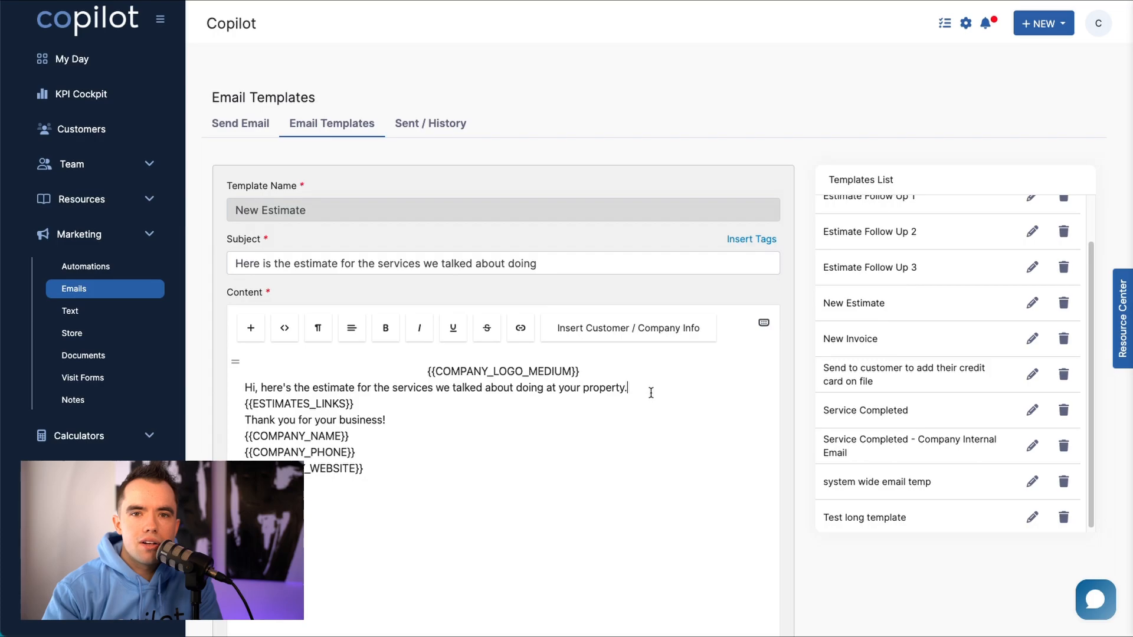
{"action": "key", "text": "Return"}
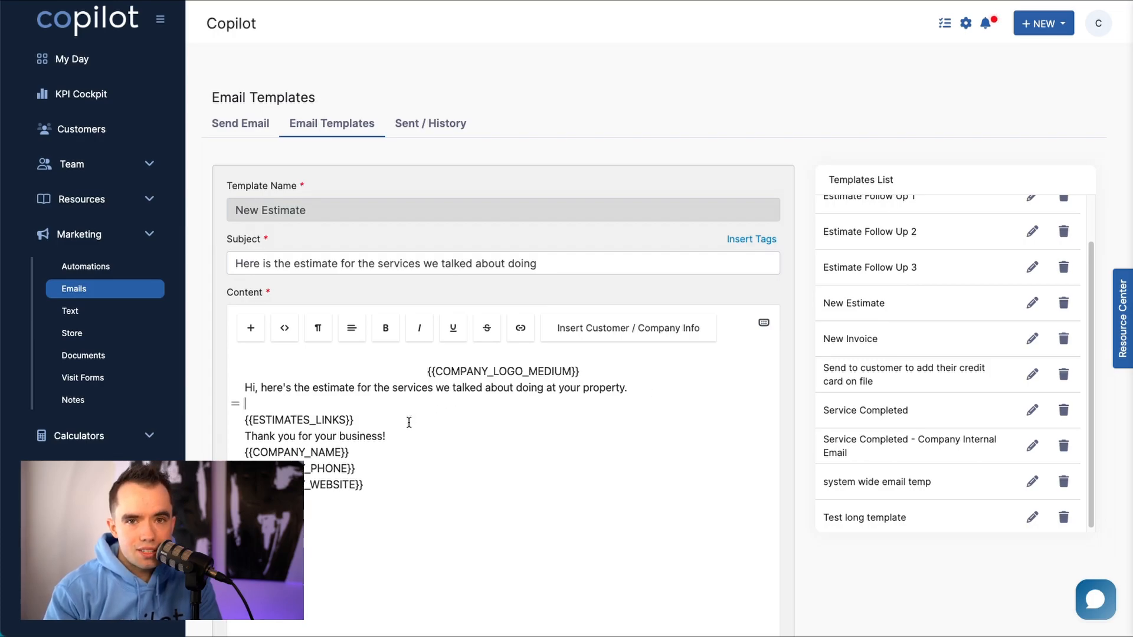
{"action": "key", "text": "Return"}
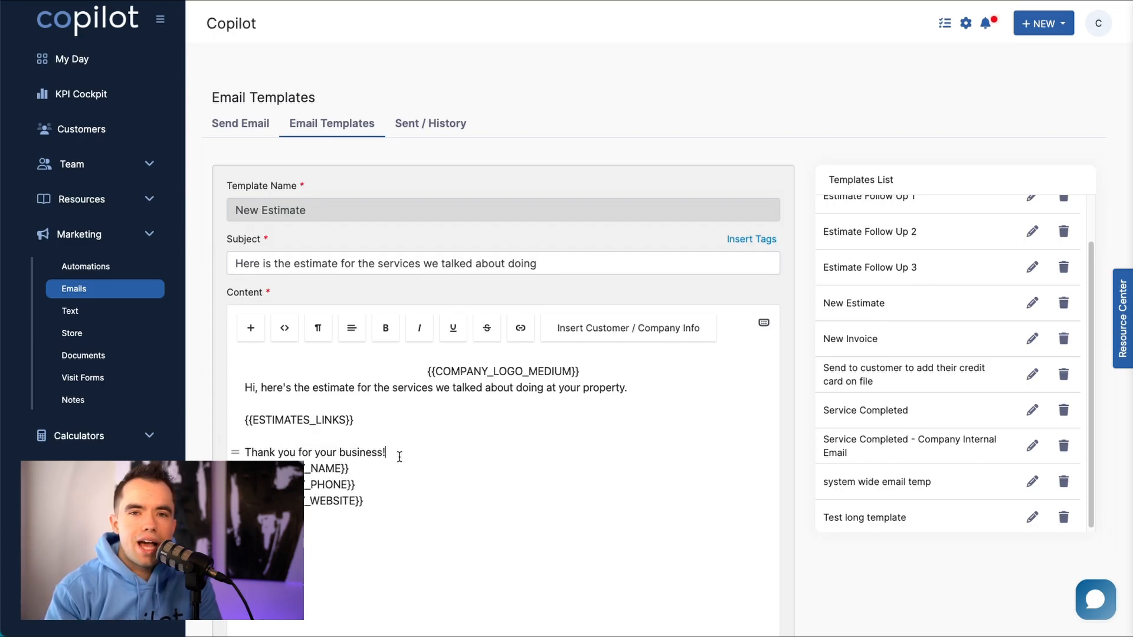
{"action": "key", "text": "Return"}
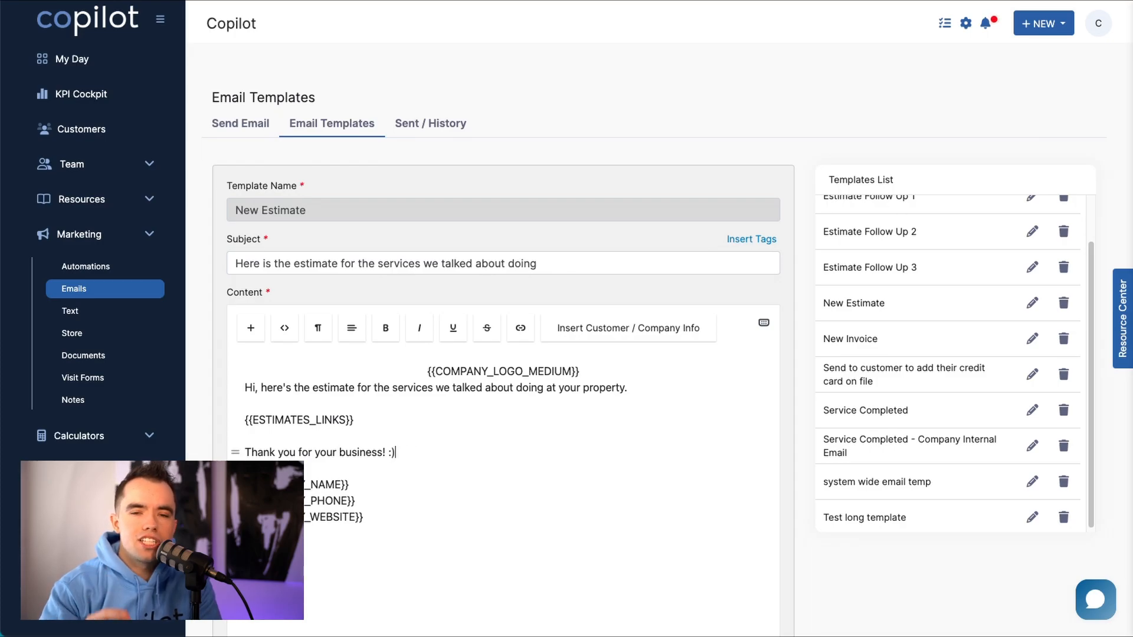
- Make the "Thank you for your business! :)" line bold in the New Estimate email template
{"action": "left_click_drag", "start_coordinate": [410, 462], "coordinate": [243, 454]}
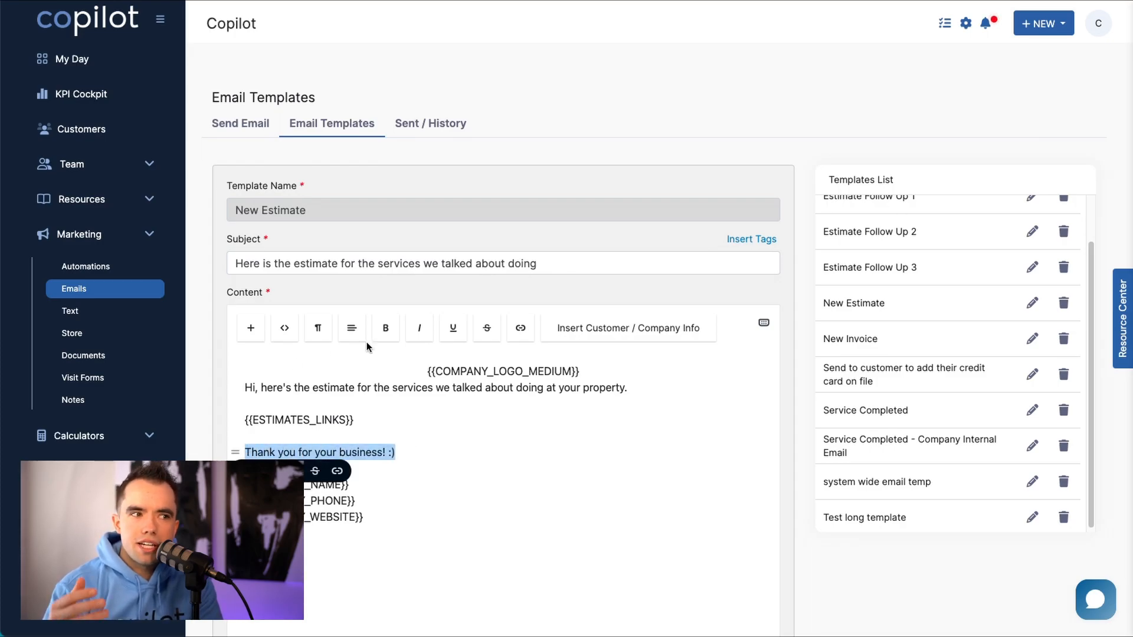
{"action": "left_click", "coordinate": [386, 337]}
{"action": "left_click", "coordinate": [391, 419]}
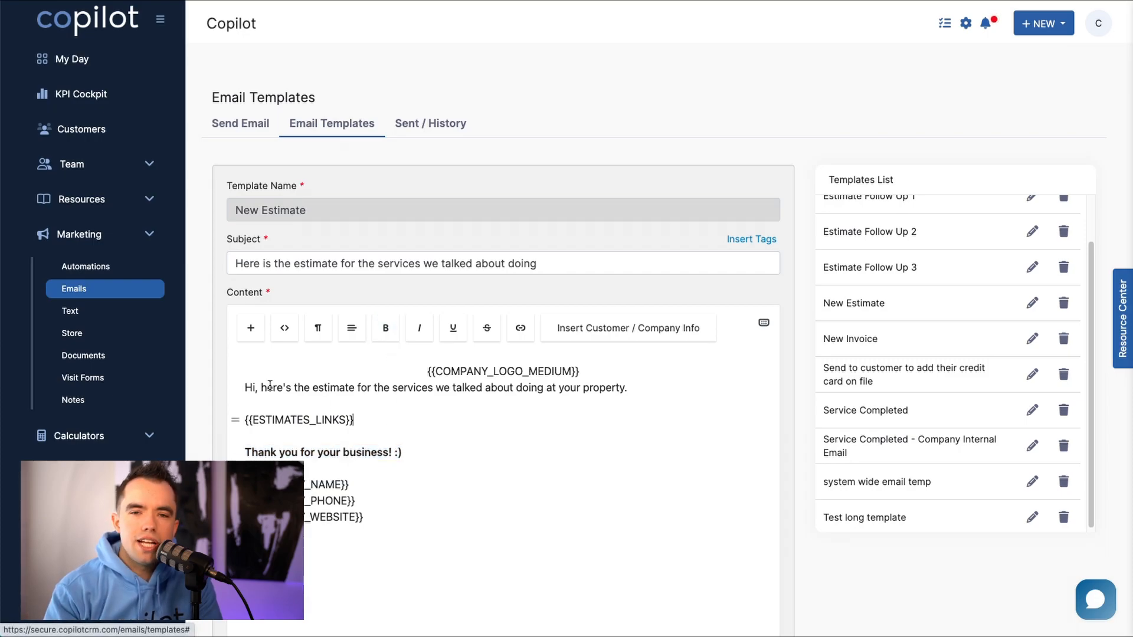
- Insert the company name tag {{COMPANY_NAME}} followed by a space after "Hi," in the template's greeting
{"action": "left_click", "coordinate": [586, 335]}
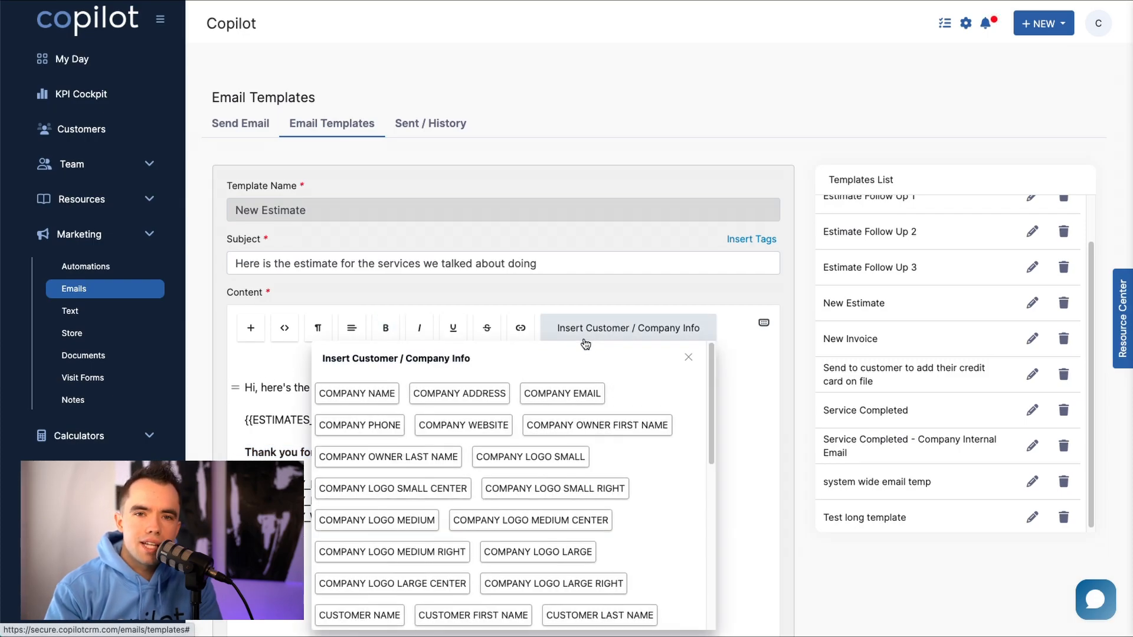
{"action": "left_click", "coordinate": [376, 401]}
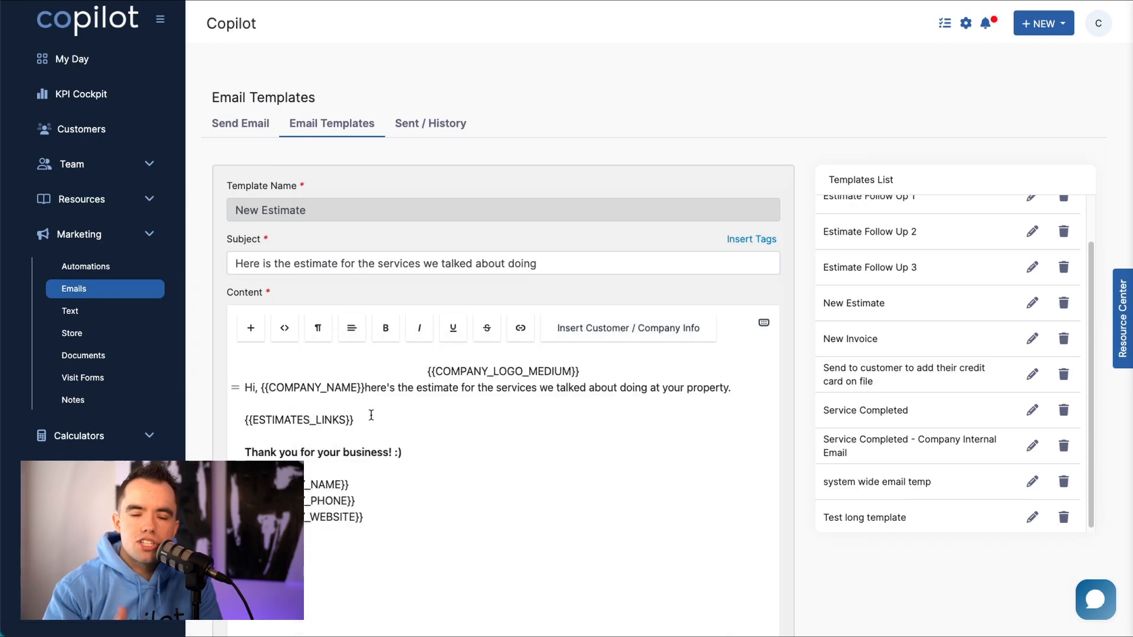
{"action": "scroll", "coordinate": [1019, 285], "scroll_direction": "down", "scroll_amount": 2}
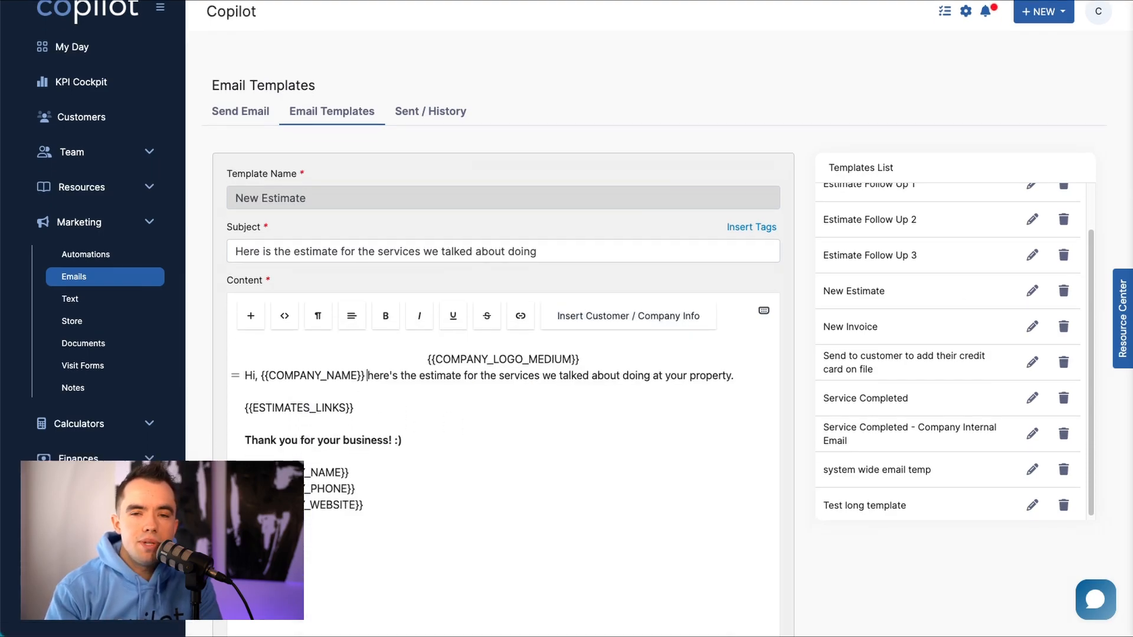
{"action": "left_click", "coordinate": [734, 600]}
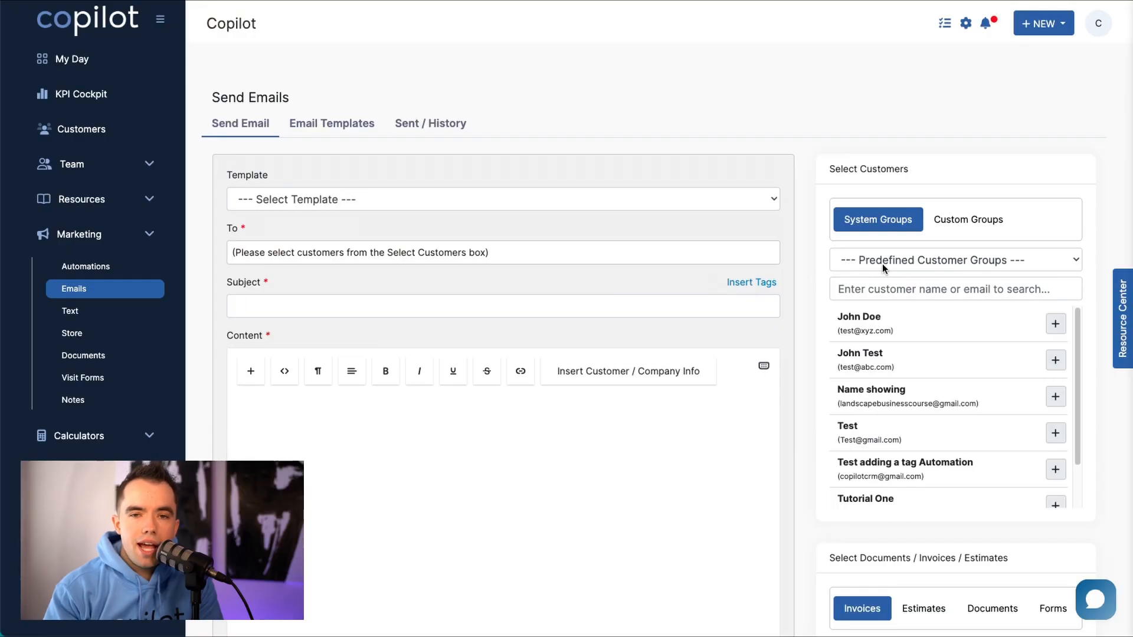
- List the customers due to be serviced this week and draft an email with subject "Reminder" and content beginning "Hello Everyone! This is a"
{"action": "left_click", "coordinate": [883, 263]}
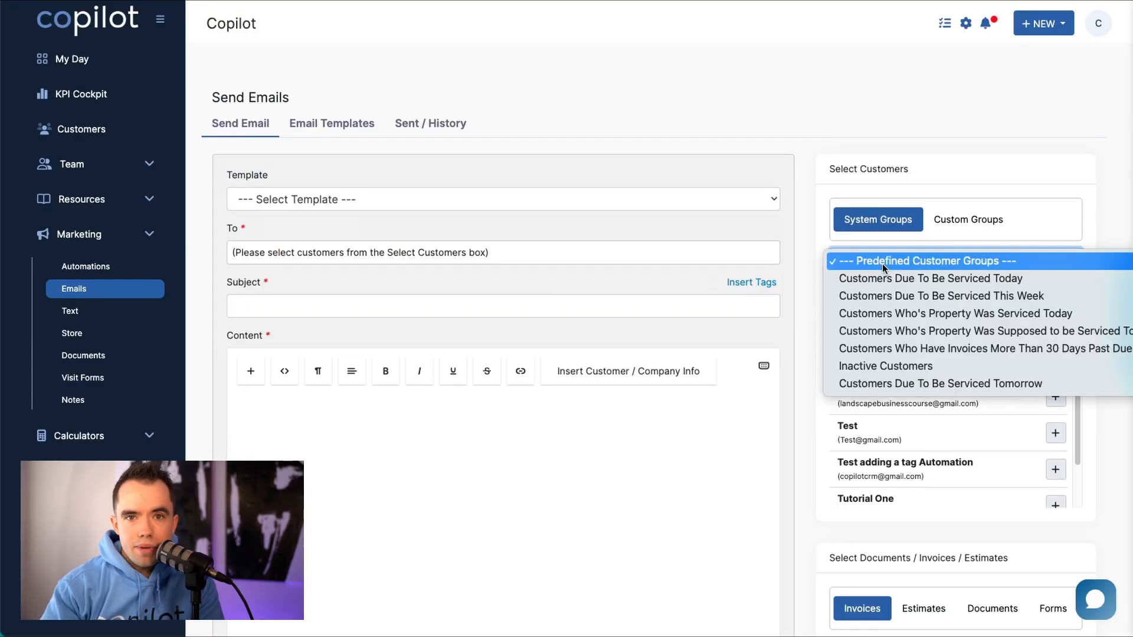
{"action": "left_click", "coordinate": [850, 296]}
{"action": "left_click", "coordinate": [464, 311]}
{"action": "type", "text": "Reminder"}
{"action": "left_click", "coordinate": [352, 425]}
{"action": "type", "text": "Hello Everyone! This is"}
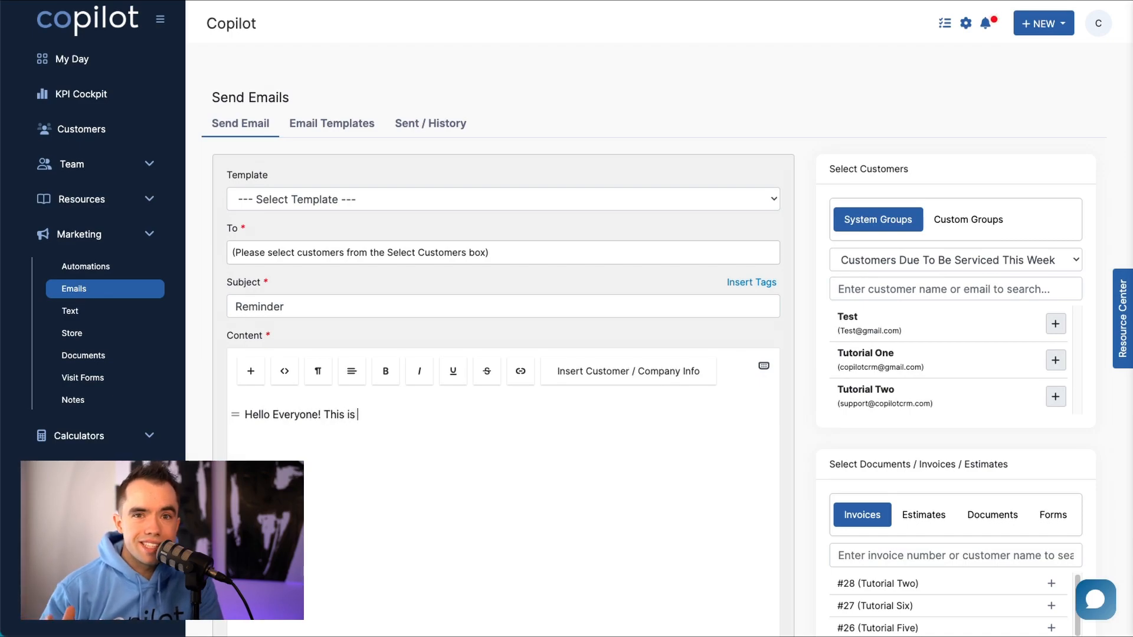
{"action": "type", "text": " a reminde"}
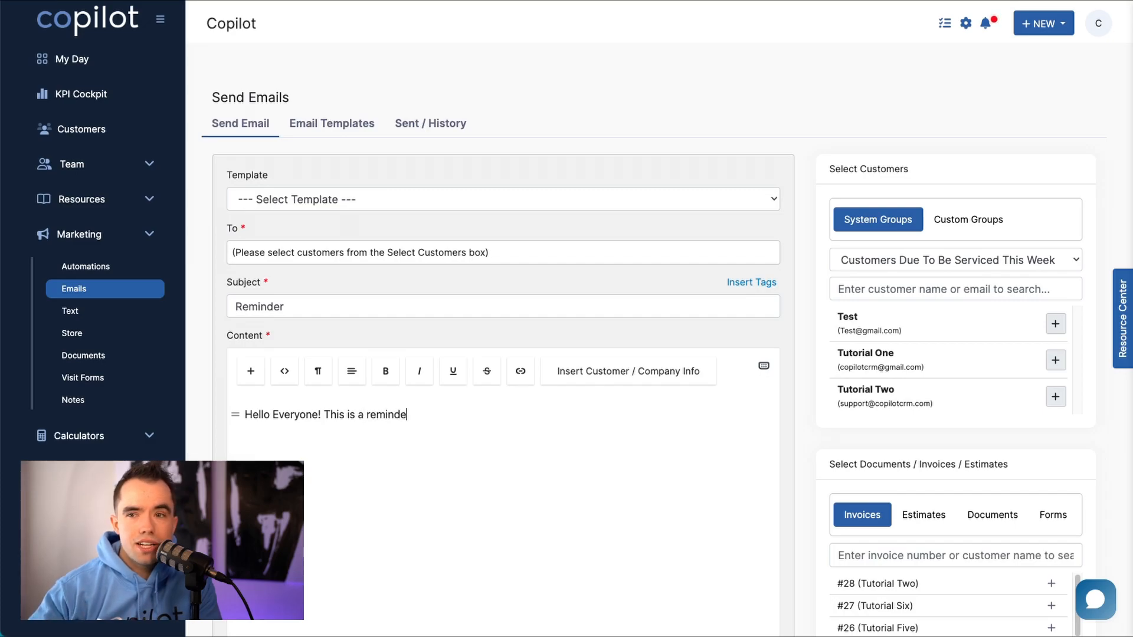
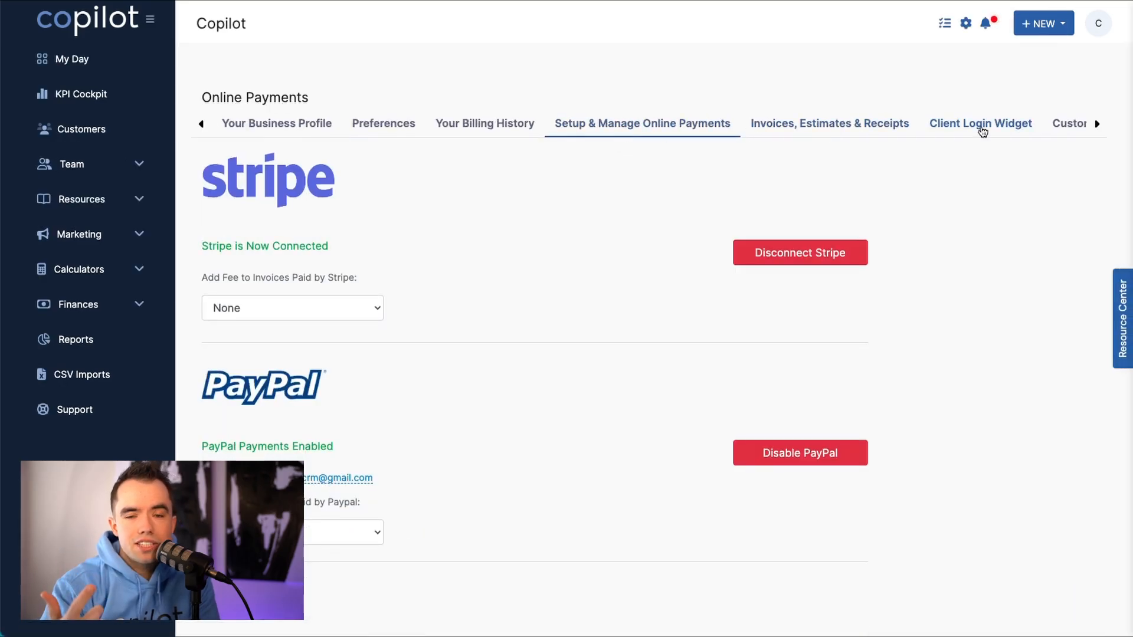
- Open the QuickBooks sync settings, turn off Auto-Sync Customers and start the connection to QuickBooks
{"action": "left_click", "coordinate": [1097, 123]}
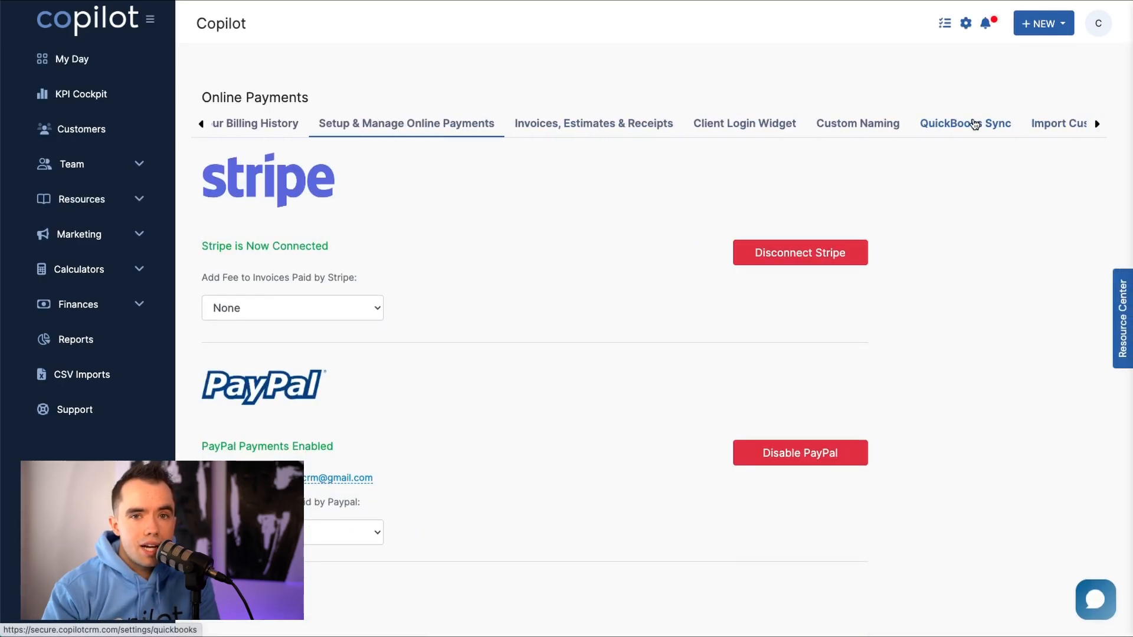
{"action": "left_click", "coordinate": [974, 124]}
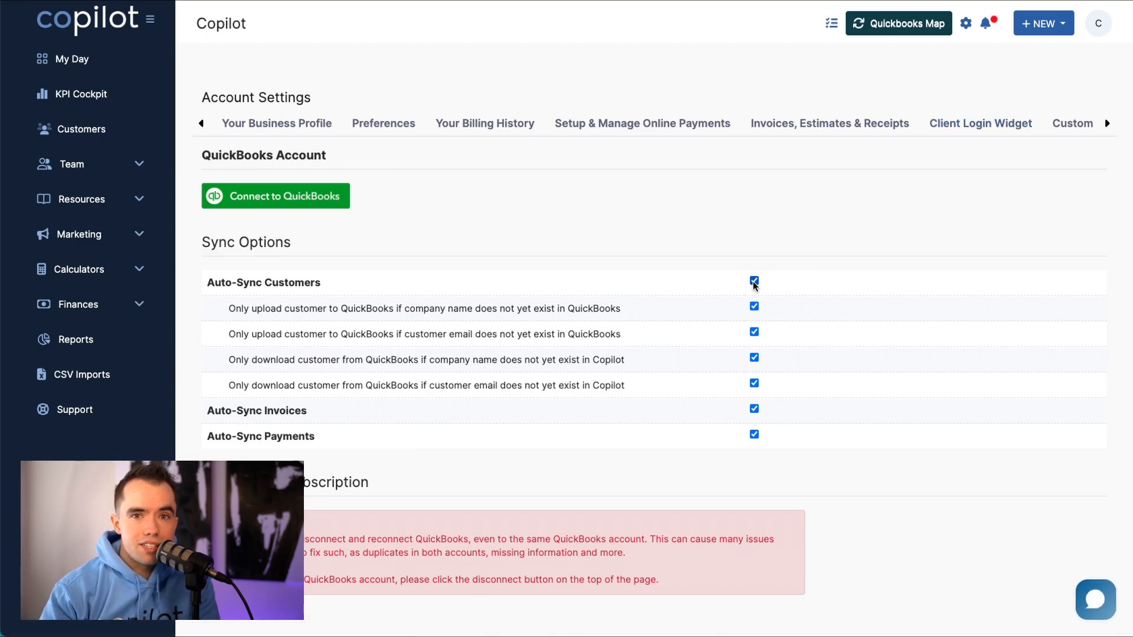
{"action": "left_click", "coordinate": [754, 281]}
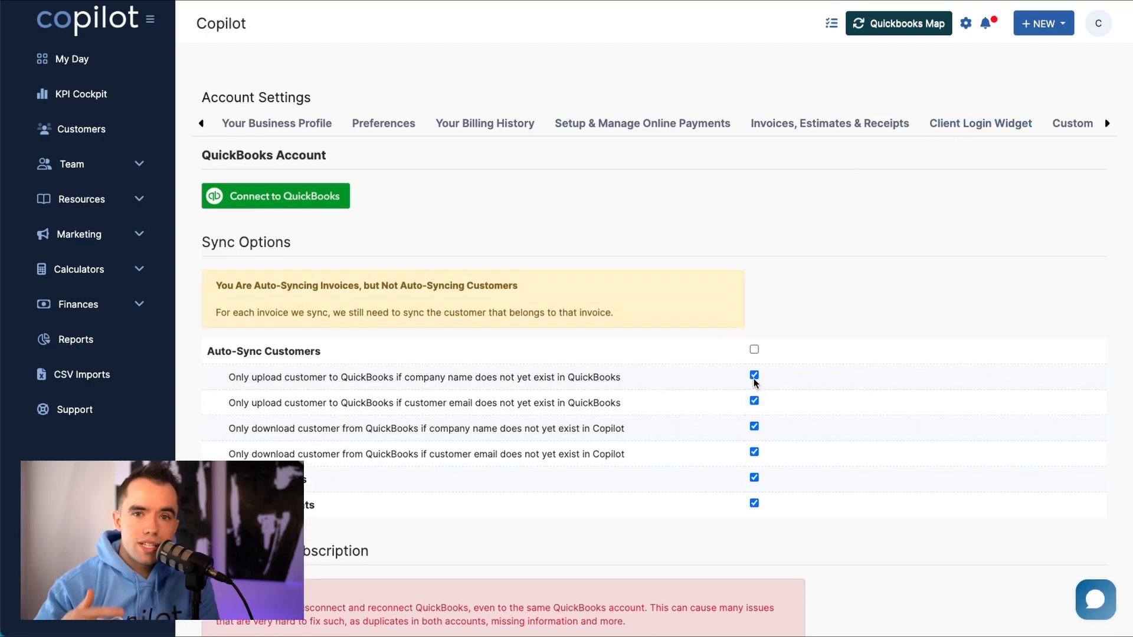
{"action": "left_click", "coordinate": [331, 199]}
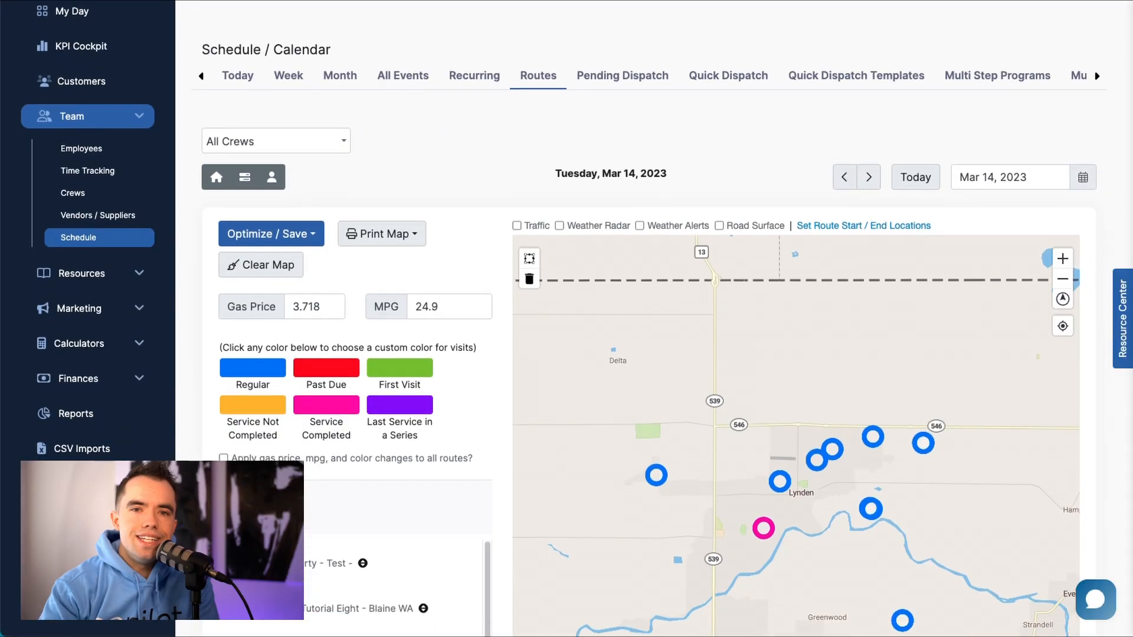
- Draw a four-sided group selection on the Mar 14, 2023 route map around the stops in and southeast of Lynden
{"action": "scroll", "coordinate": [649, 354], "scroll_direction": "down", "scroll_amount": 3}
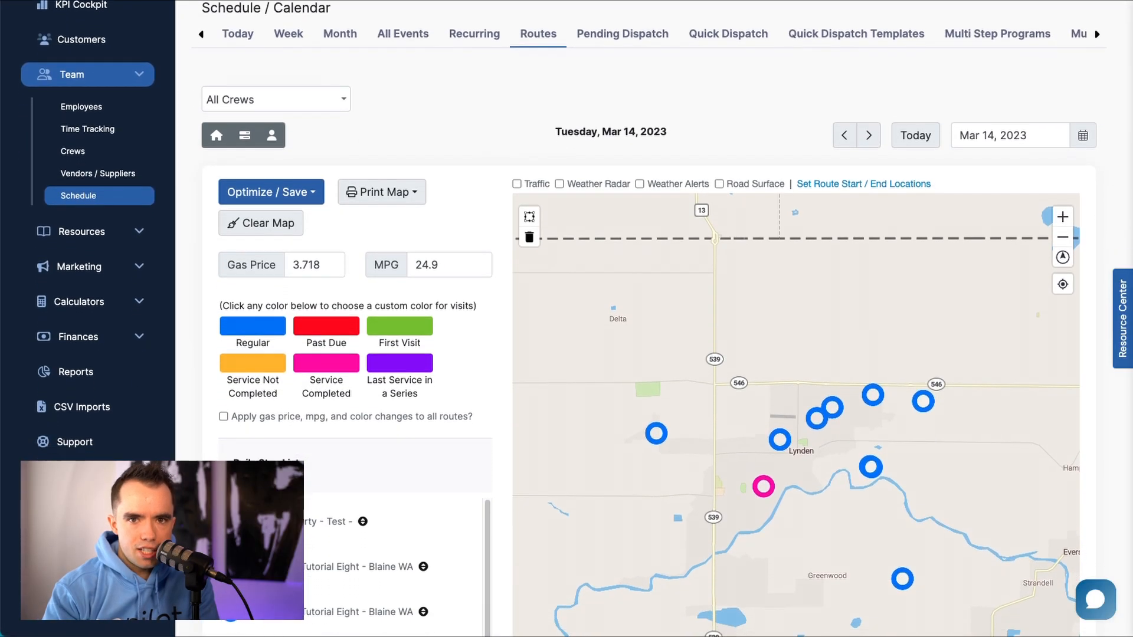
{"action": "scroll", "coordinate": [649, 354], "scroll_direction": "down", "scroll_amount": 1}
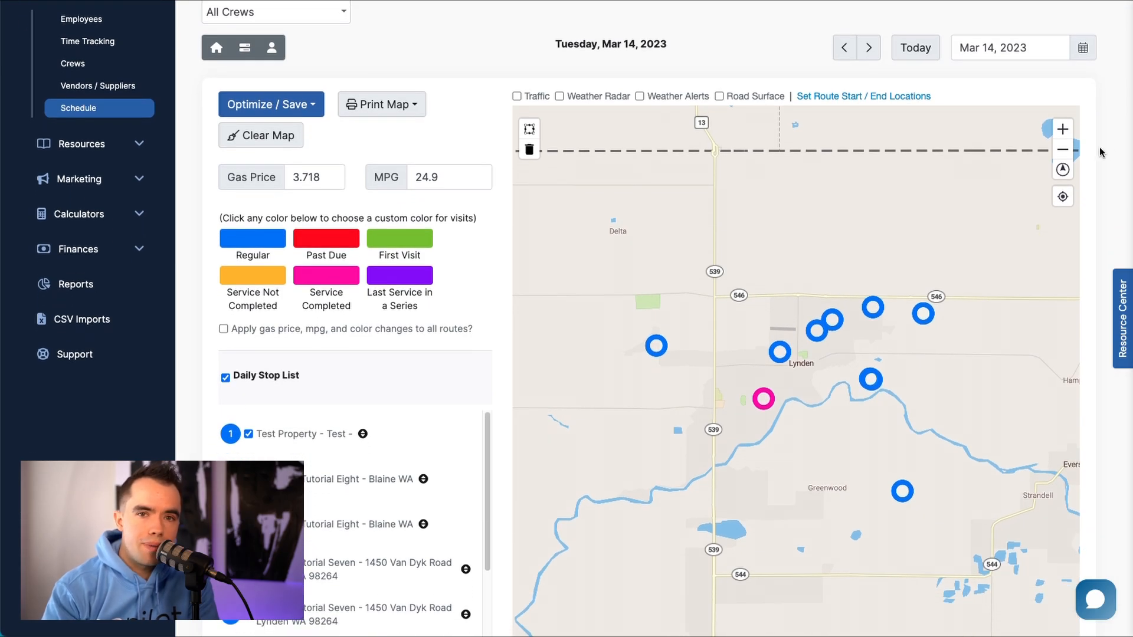
{"action": "left_click", "coordinate": [539, 134]}
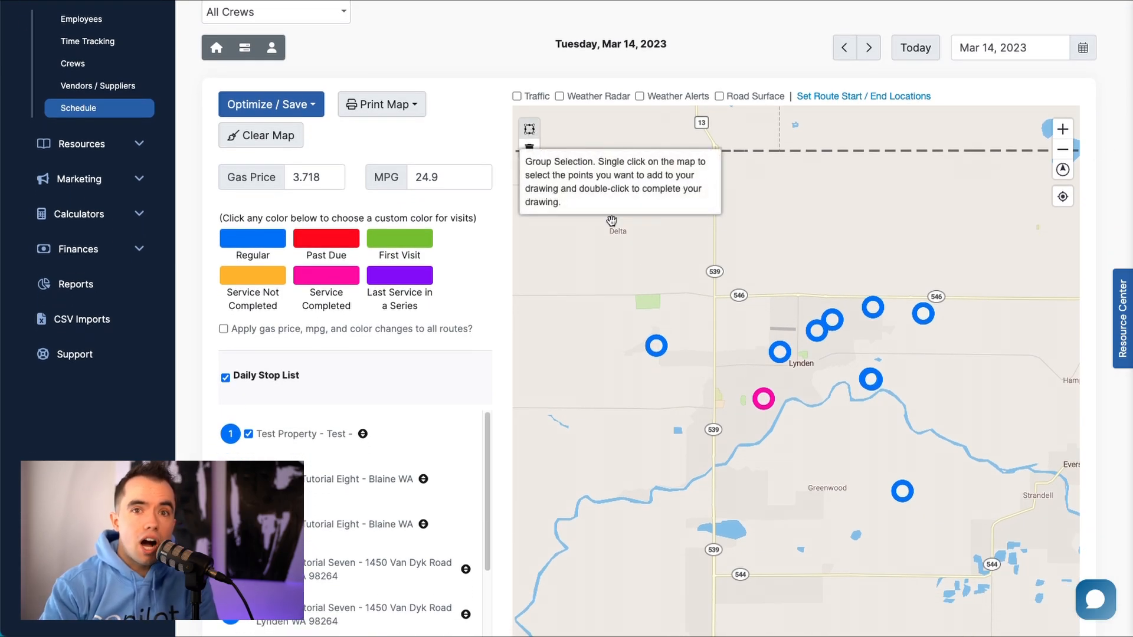
{"action": "left_click", "coordinate": [776, 321]}
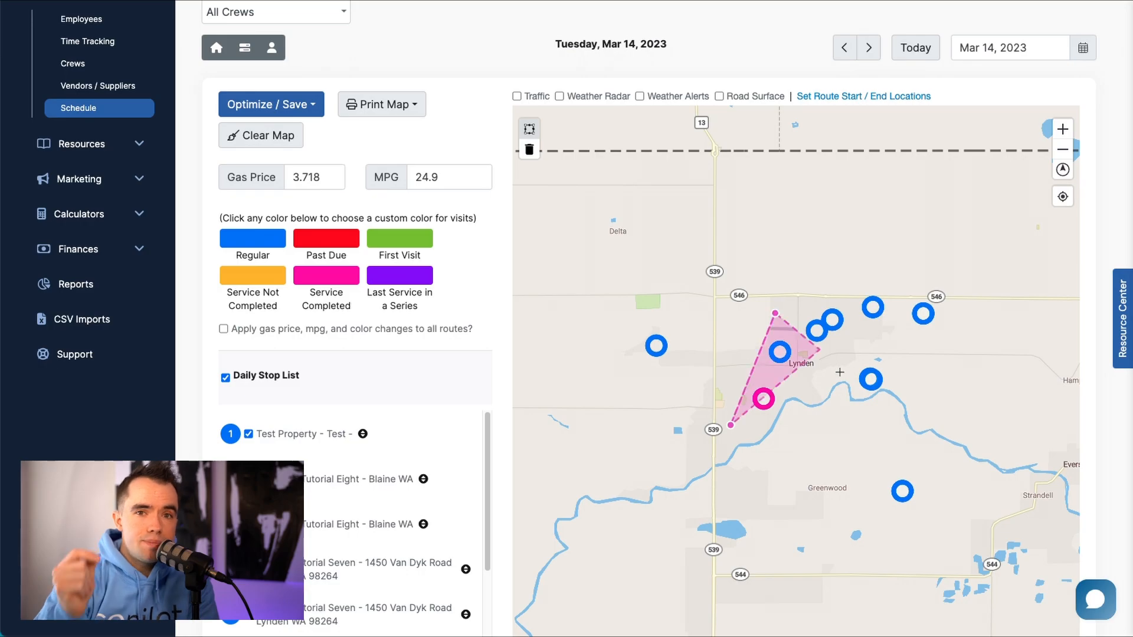
{"action": "left_click", "coordinate": [911, 386]}
{"action": "left_click", "coordinate": [934, 529]}
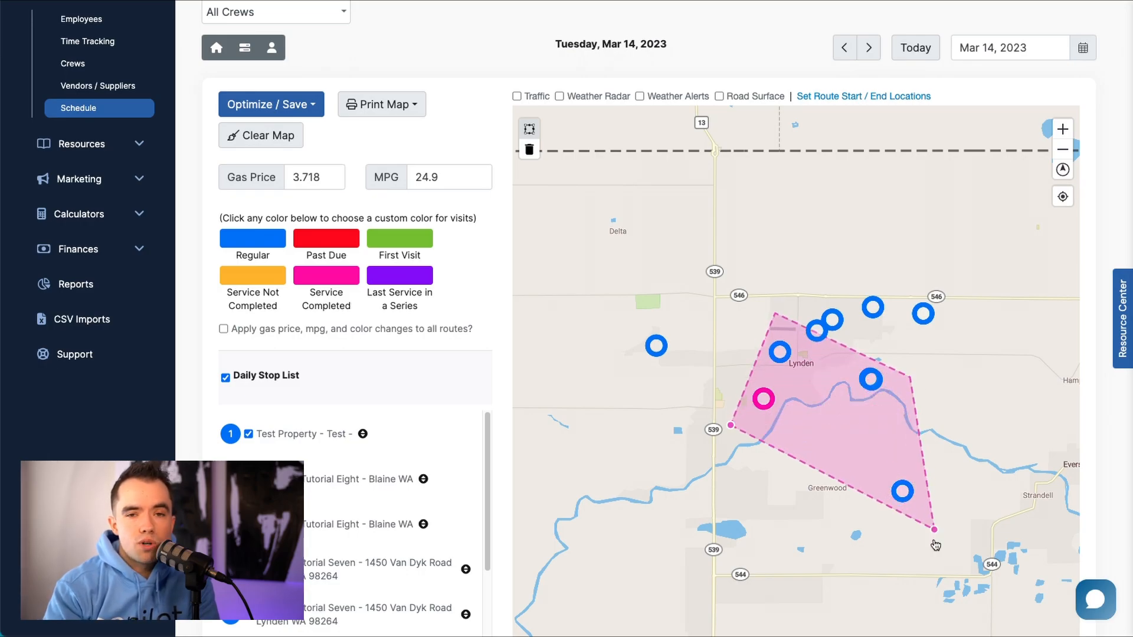
{"action": "key", "text": "Return"}
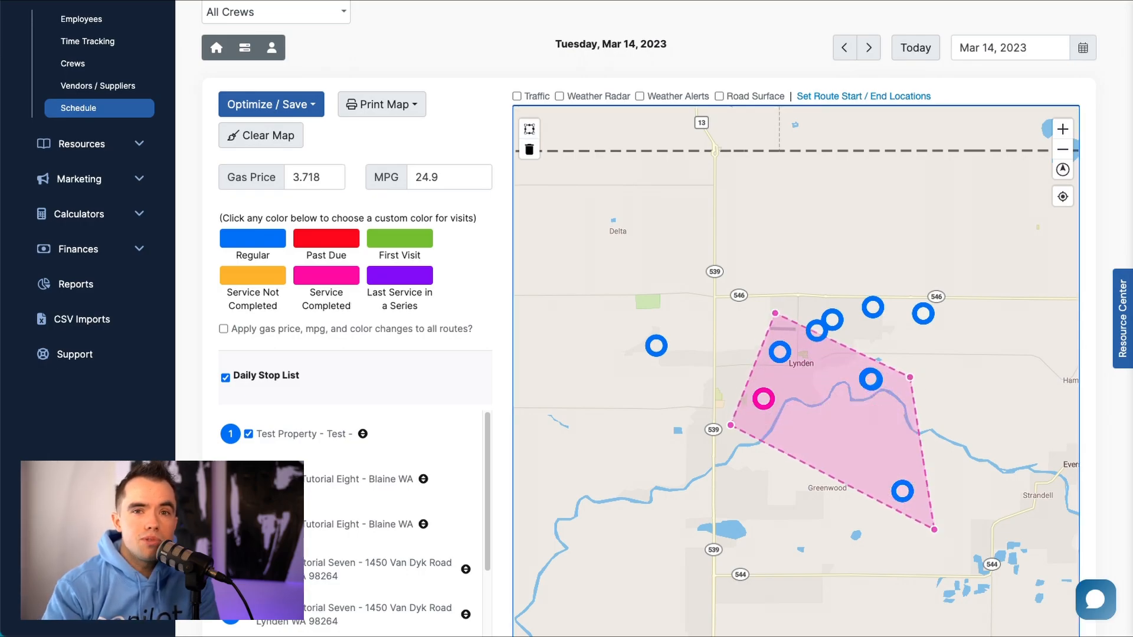
- Assign Crew 1 to the highlighted visits selected from the route map
{"action": "scroll", "coordinate": [1130, 298], "scroll_direction": "down", "scroll_amount": 10}
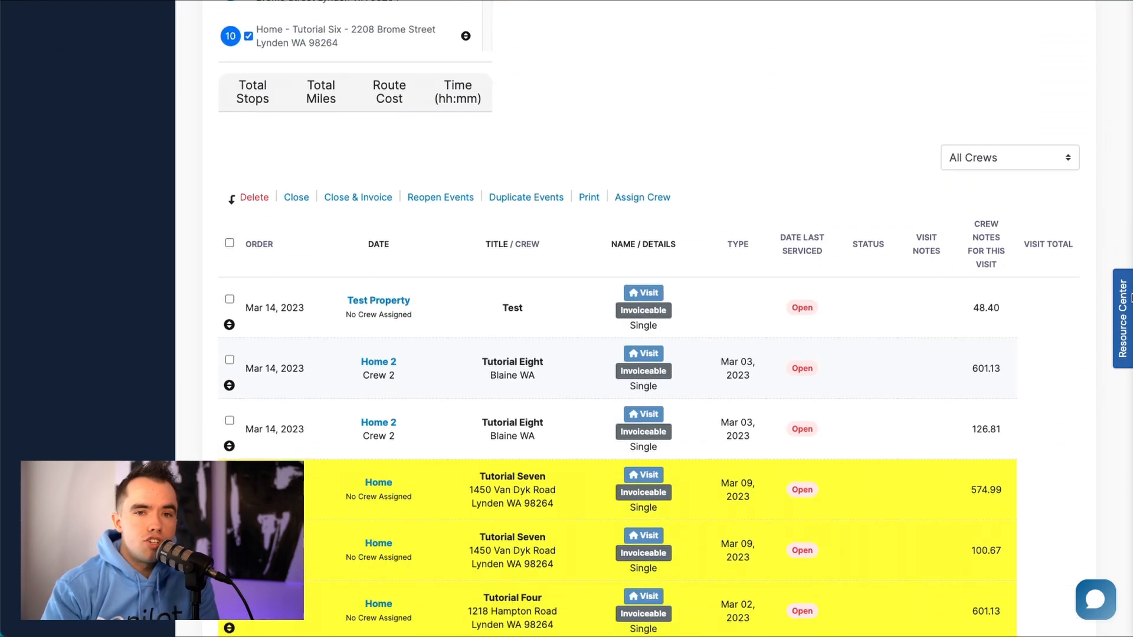
{"action": "scroll", "coordinate": [1130, 298], "scroll_direction": "down", "scroll_amount": 3}
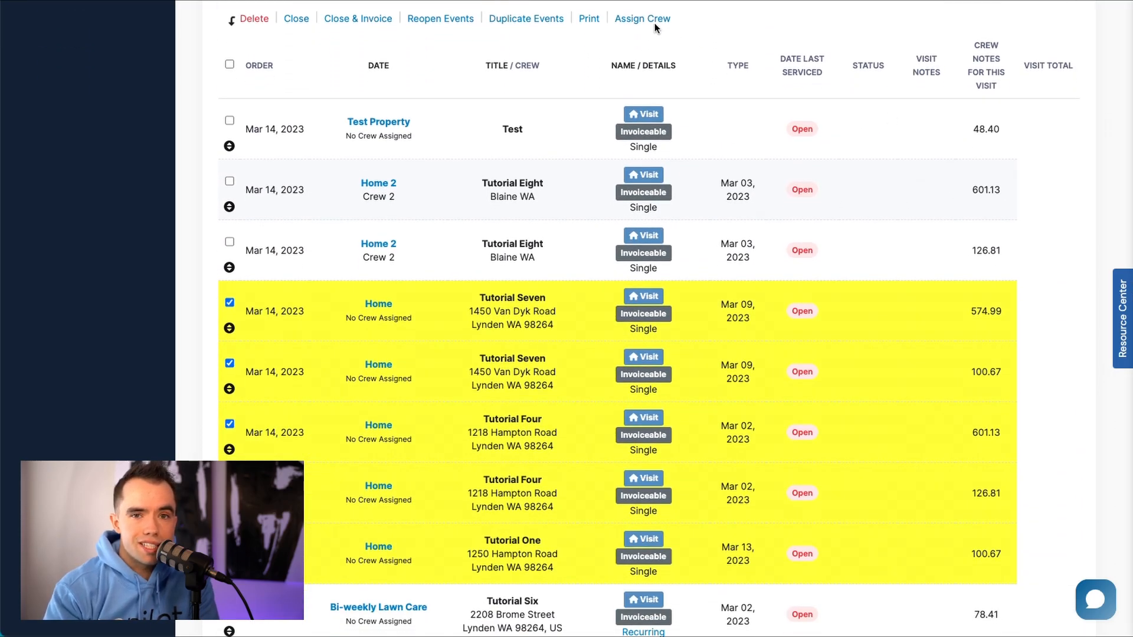
{"action": "left_click", "coordinate": [650, 20]}
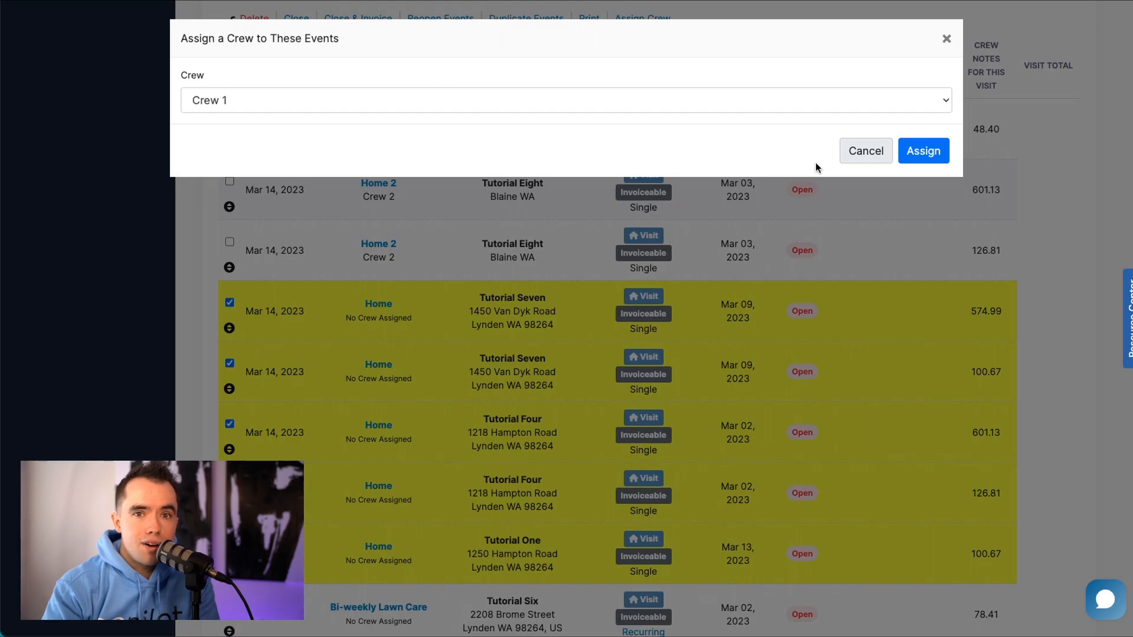
{"action": "left_click", "coordinate": [922, 152]}
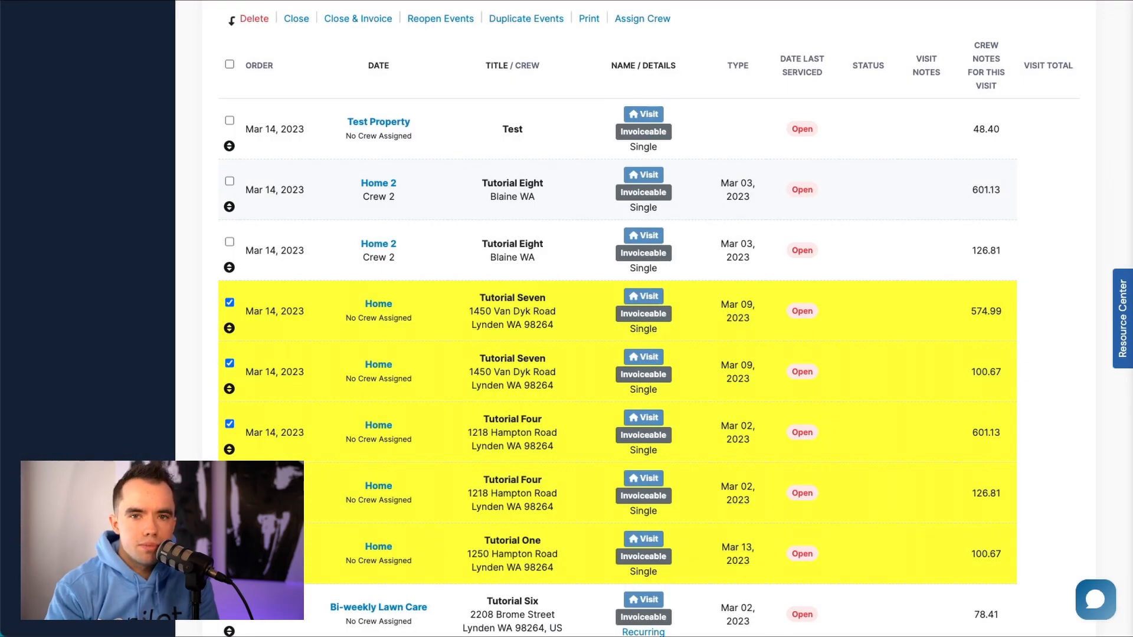
- Optimize and save the daily stops as the fastest route for only this route, and check its miles, cost and time
{"action": "scroll", "coordinate": [616, 53], "scroll_direction": "up", "scroll_amount": 12}
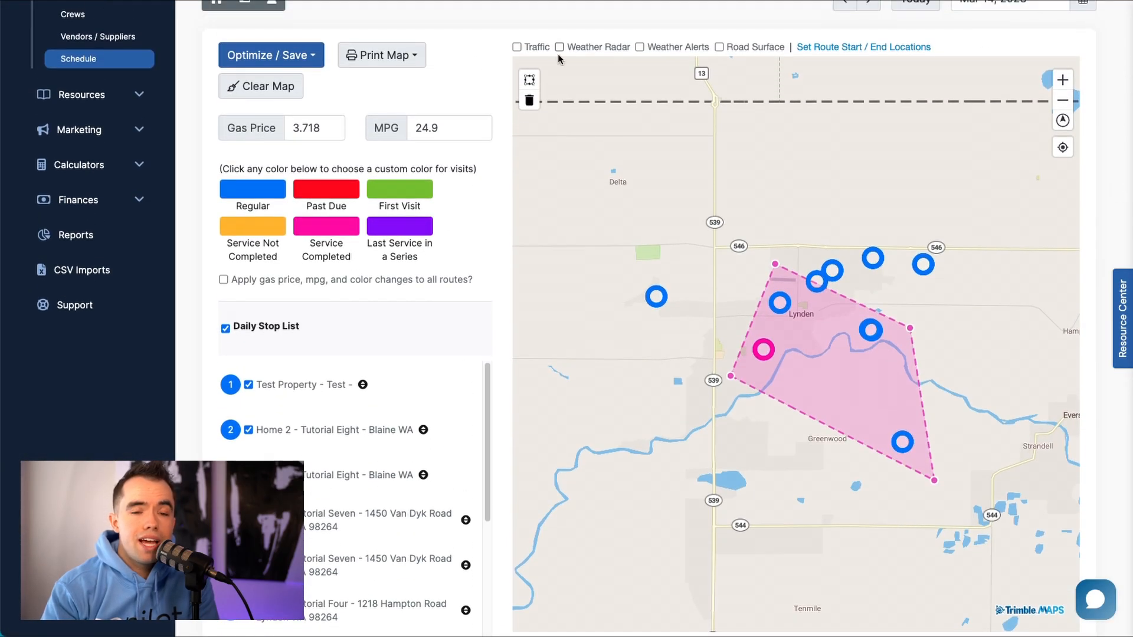
{"action": "left_click", "coordinate": [285, 59]}
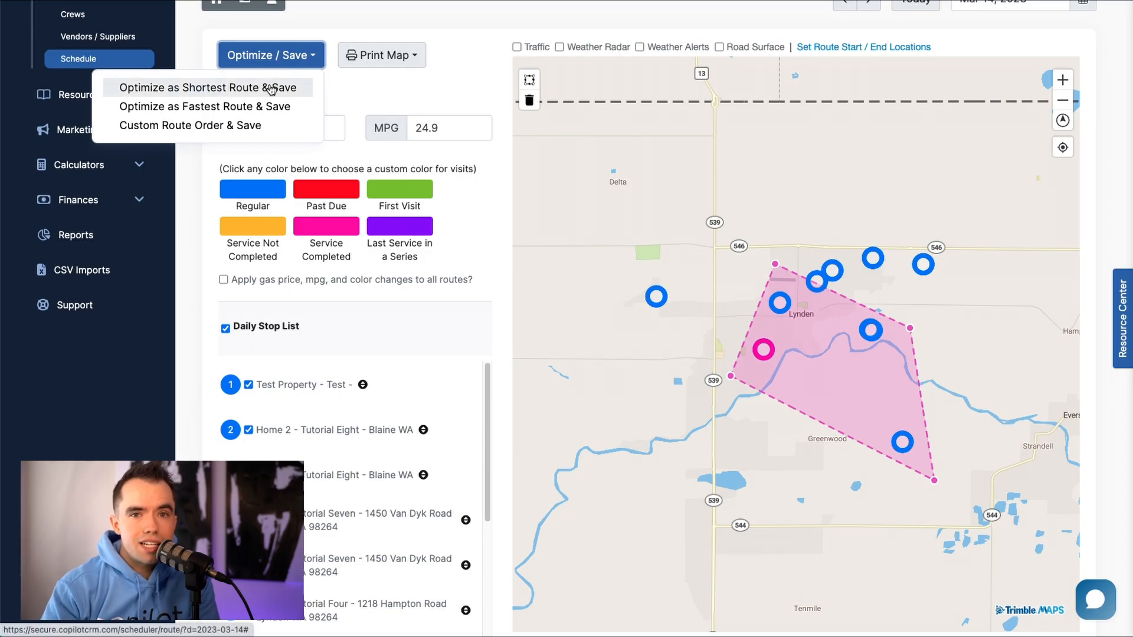
{"action": "left_click", "coordinate": [262, 107]}
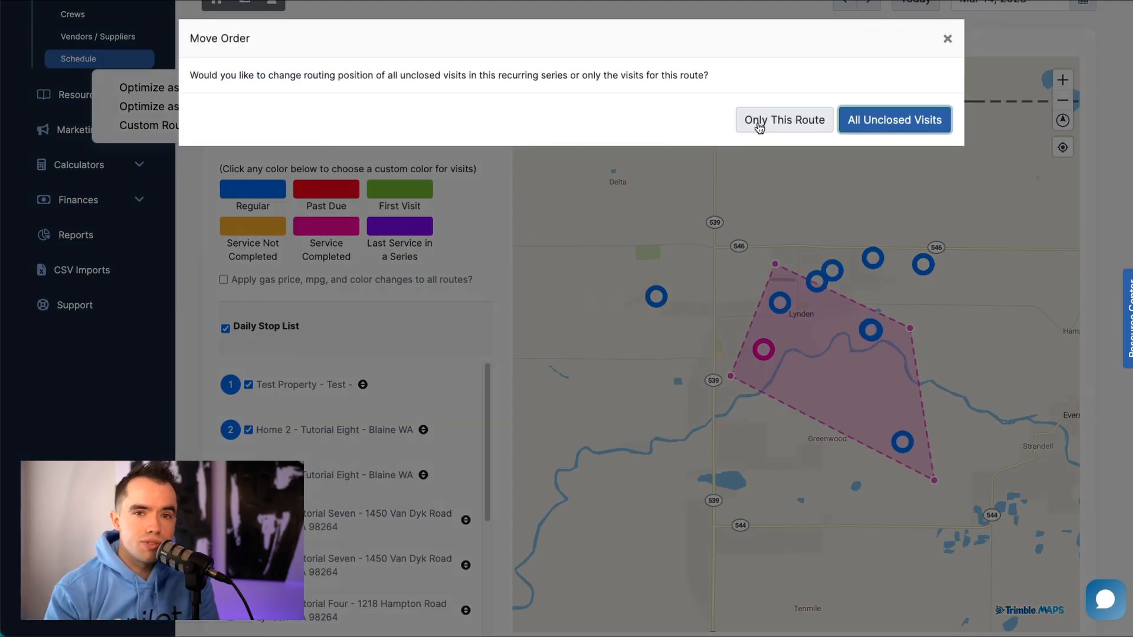
{"action": "left_click", "coordinate": [804, 121]}
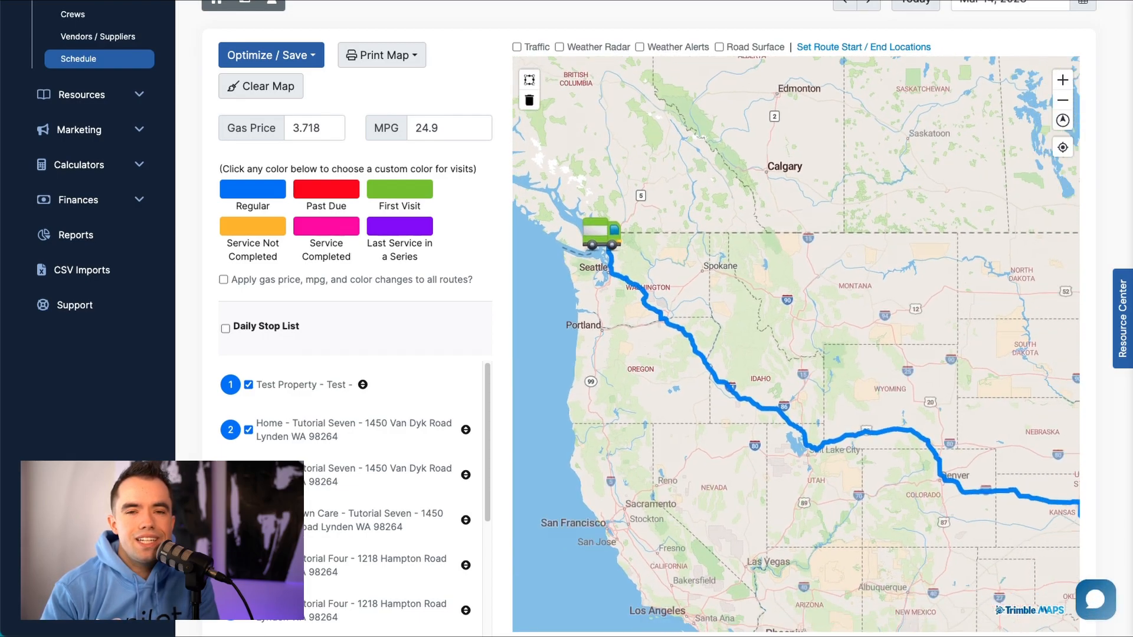
{"action": "scroll", "coordinate": [649, 318], "scroll_direction": "down", "scroll_amount": 6}
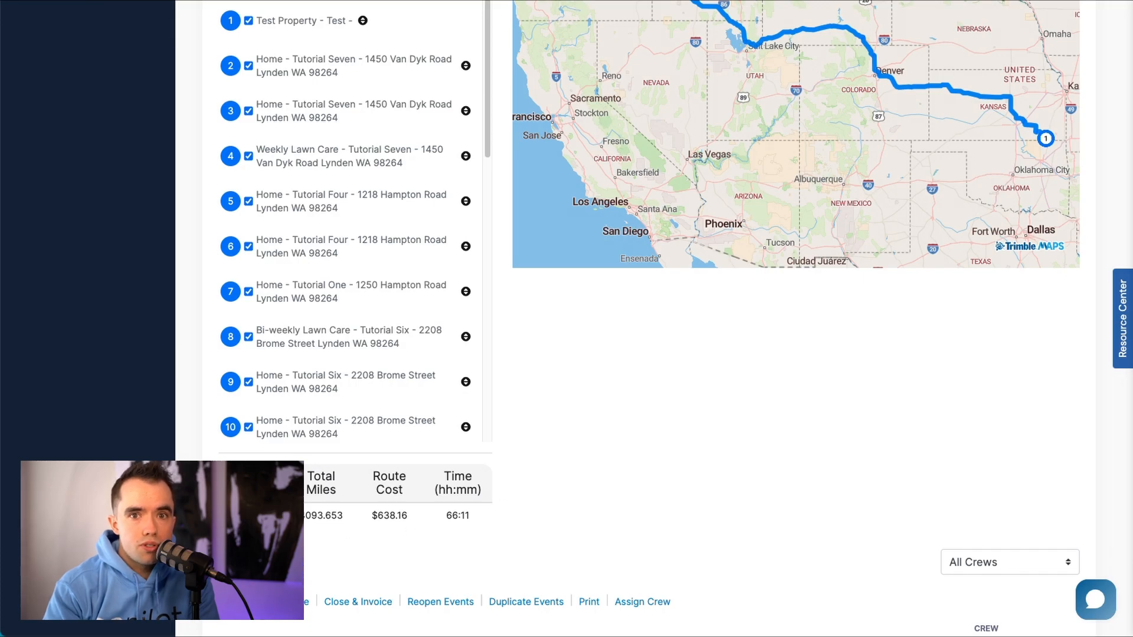
{"action": "left_click", "coordinate": [506, 519]}
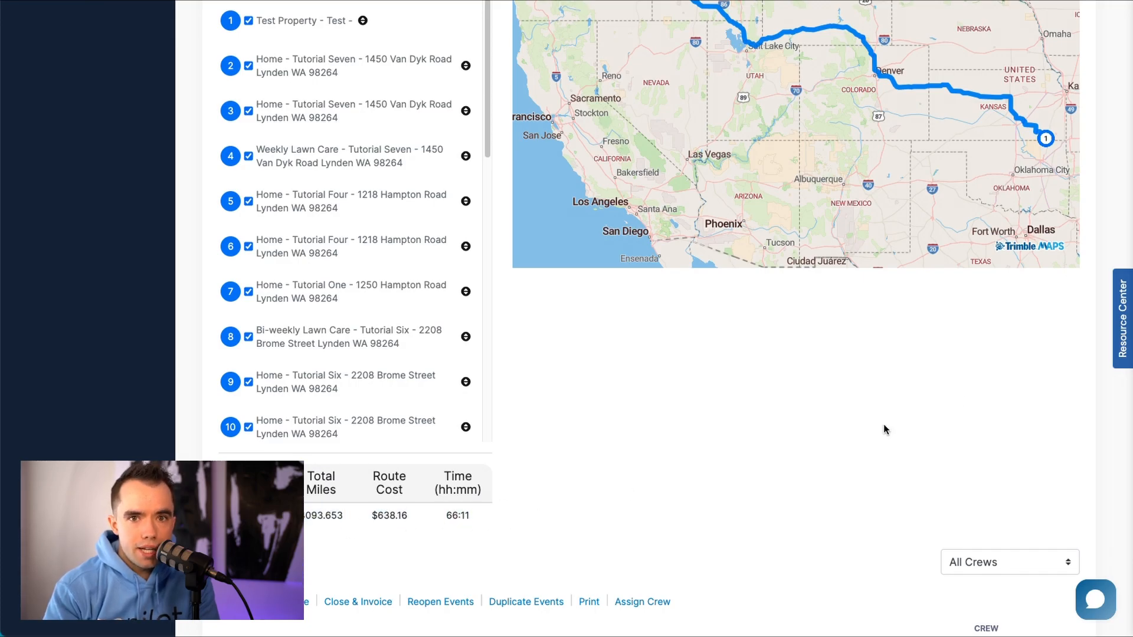
{"action": "scroll", "coordinate": [1129, 177], "scroll_direction": "up", "scroll_amount": 7}
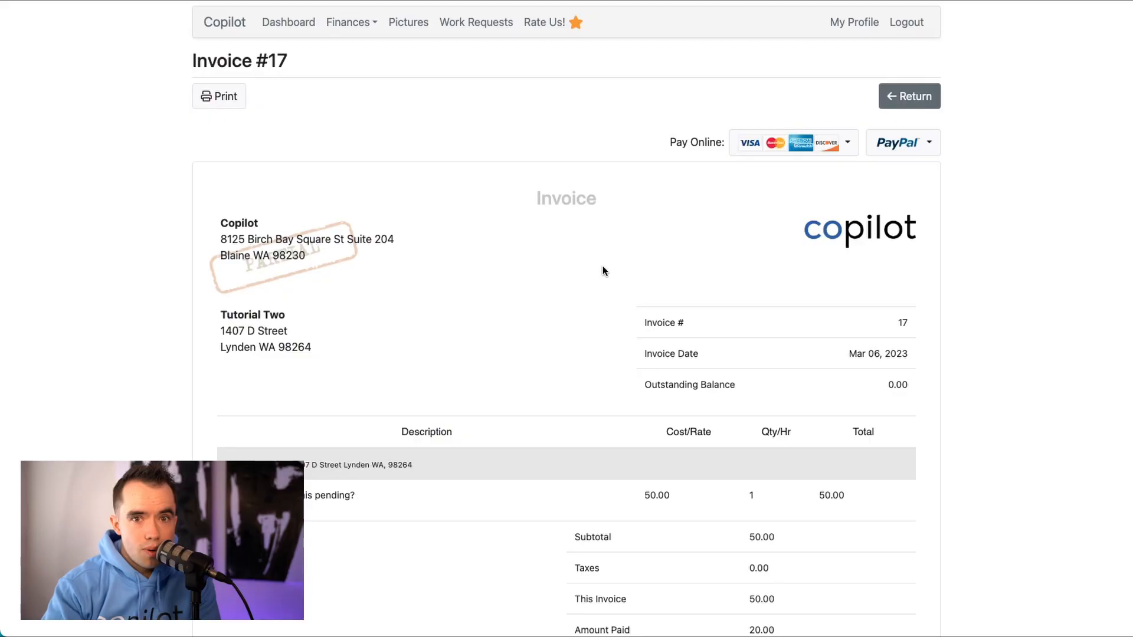
- Start a card payment for this invoice in the client portal with a 15% tip
{"action": "left_click", "coordinate": [810, 153]}
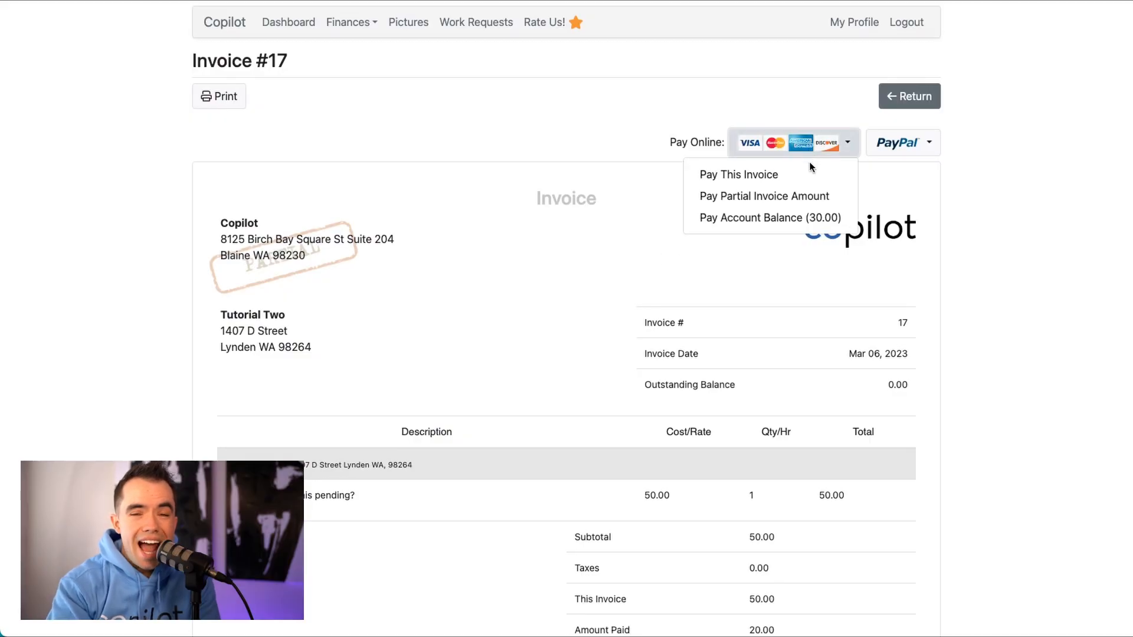
{"action": "left_click", "coordinate": [810, 172]}
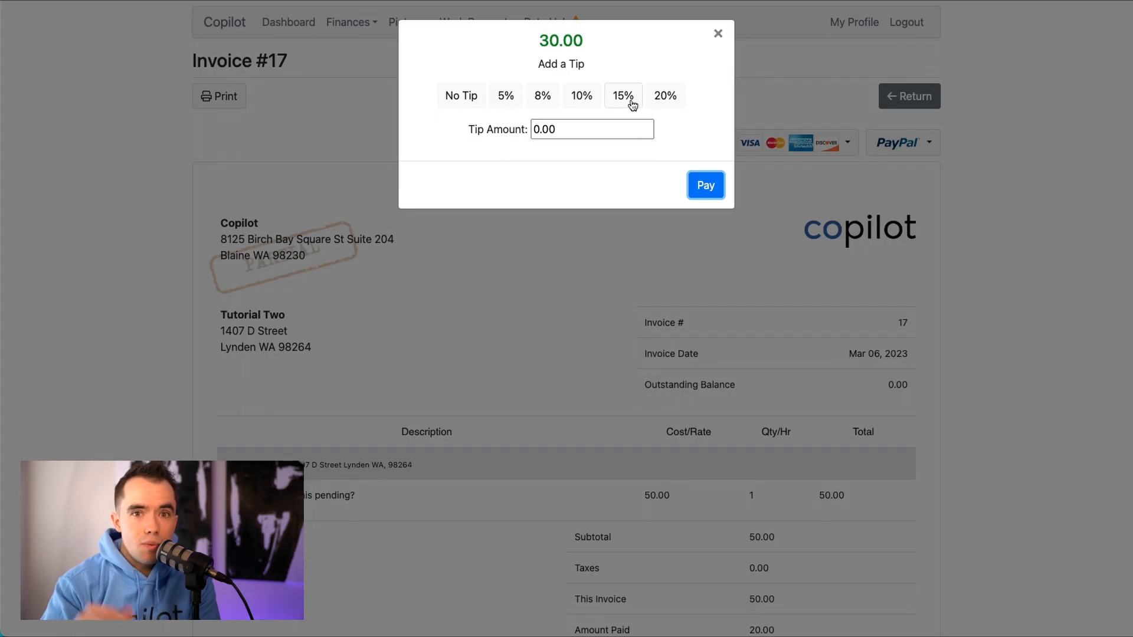
{"action": "left_click", "coordinate": [631, 104]}
{"action": "left_click", "coordinate": [711, 190]}
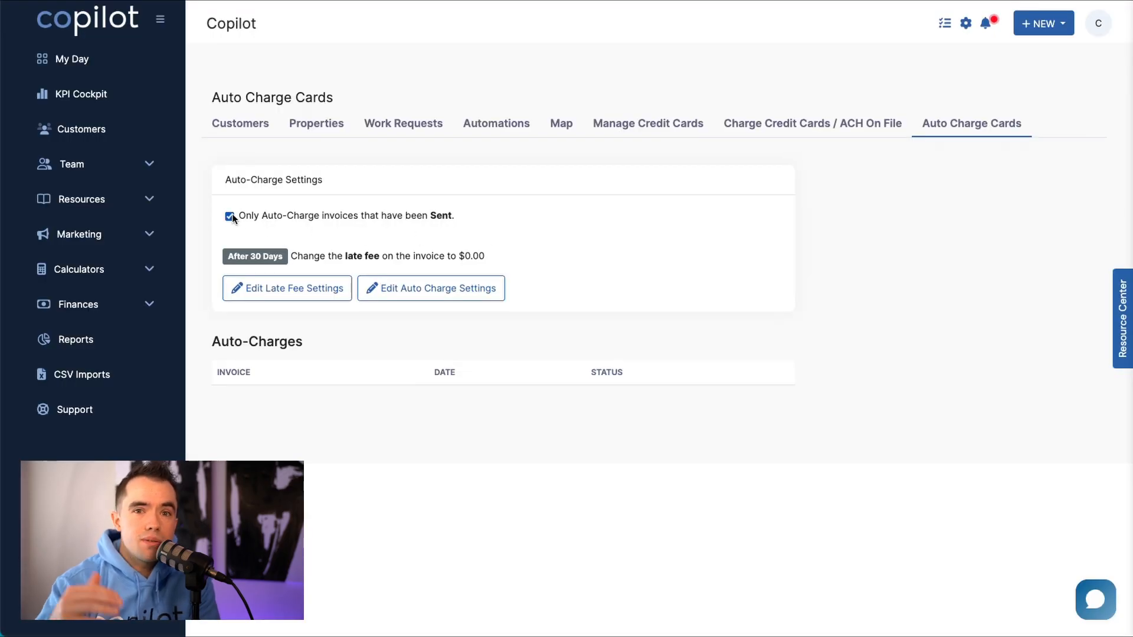
- Open the late fee settings, set the 30-day late fee to a percentage of 10%, and add another late fee rule
{"action": "left_click", "coordinate": [289, 287]}
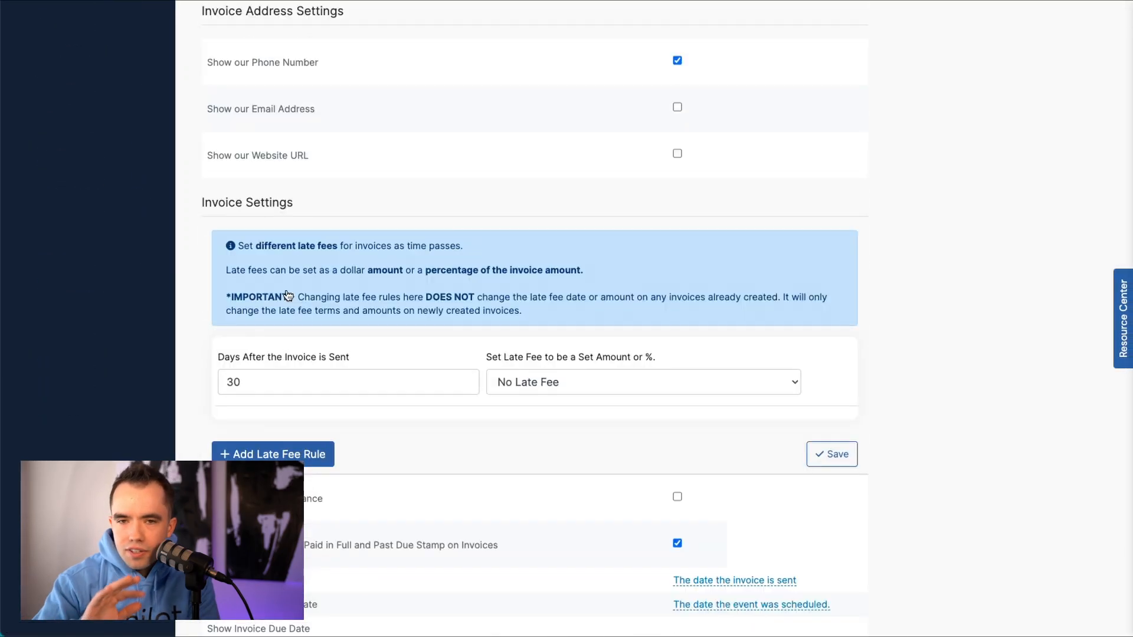
{"action": "left_click", "coordinate": [517, 152]}
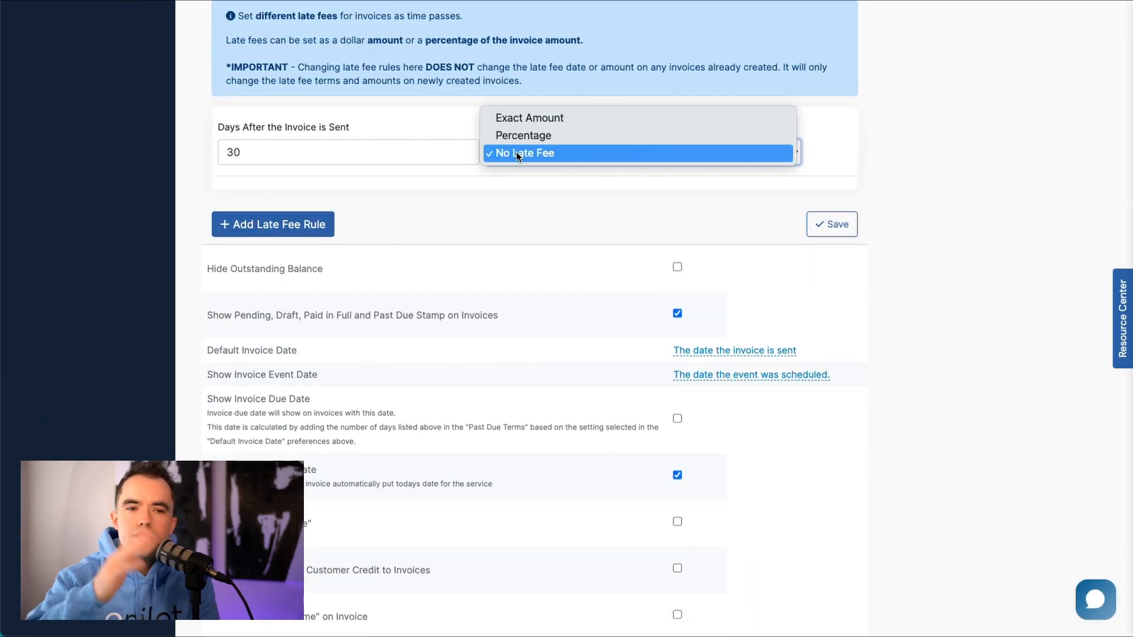
{"action": "left_click", "coordinate": [521, 139]}
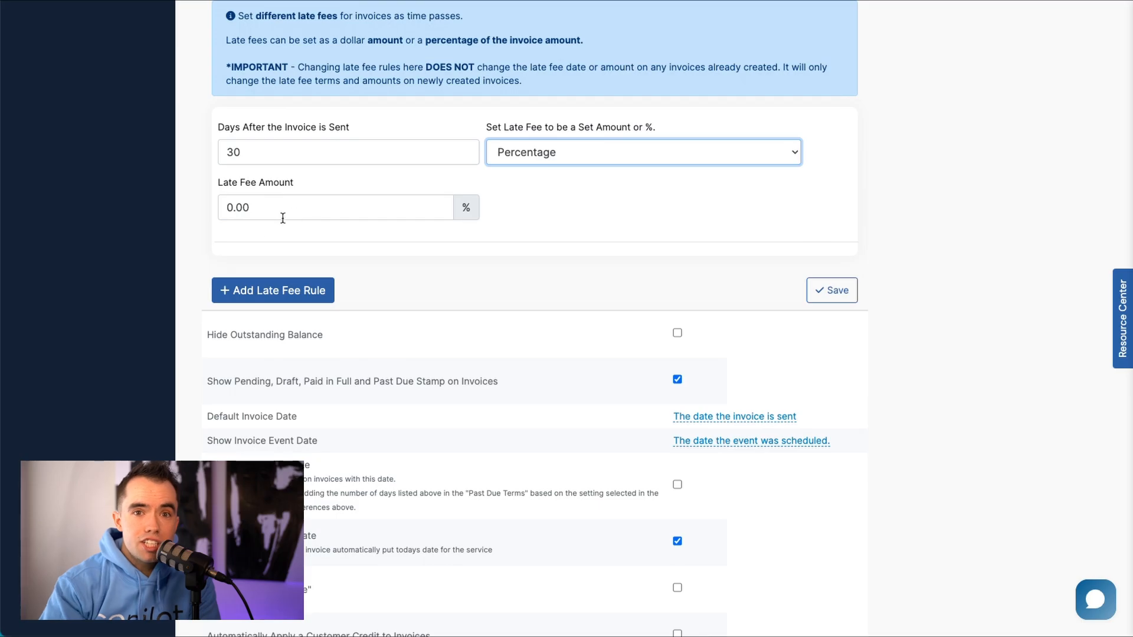
{"action": "double_click", "coordinate": [252, 210]}
{"action": "type", "text": "10"}
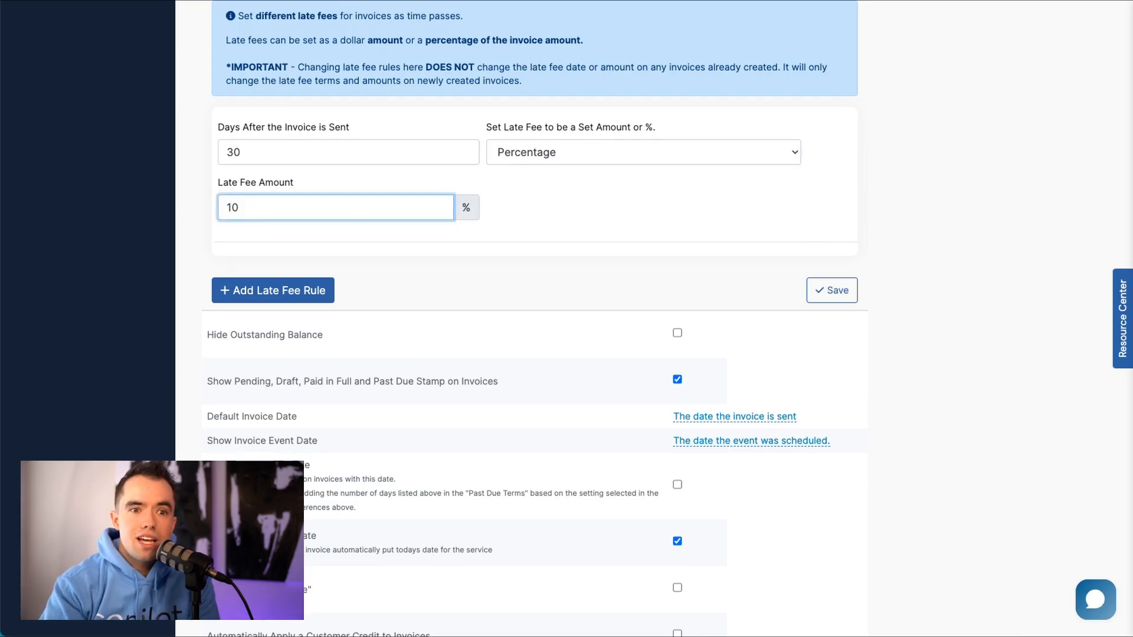
{"action": "left_click", "coordinate": [284, 295]}
{"action": "left_click", "coordinate": [284, 293]}
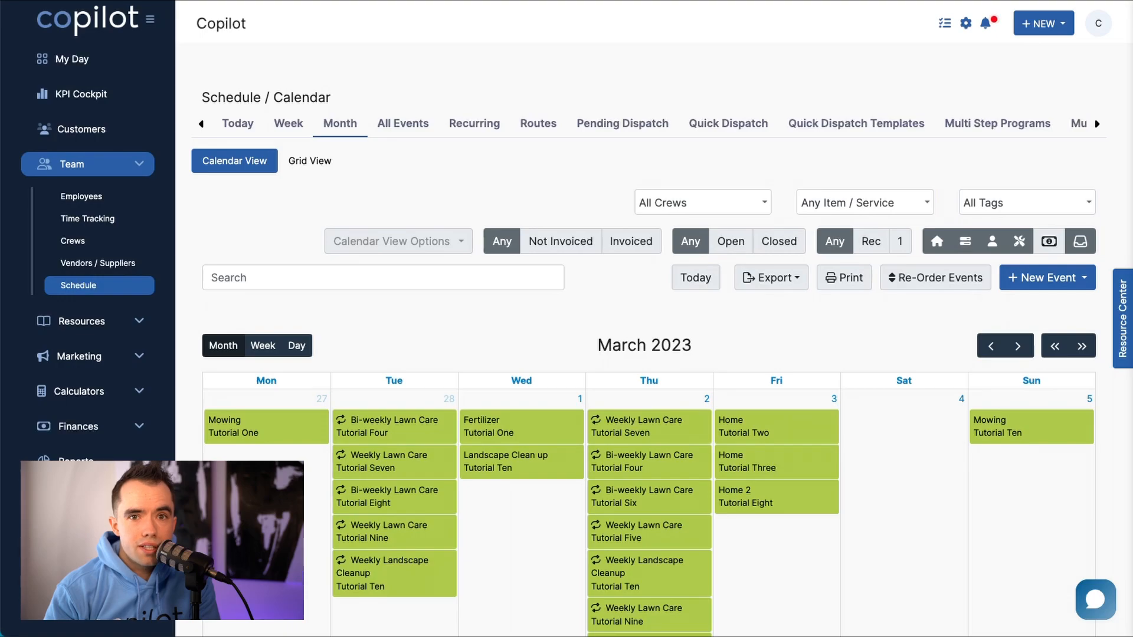
- Move the Tutorial Seven Home and Weekly Lawn Care visits from March 14 to March 15, 2023, moving only this one recurring visit
{"action": "scroll", "coordinate": [649, 354], "scroll_direction": "down", "scroll_amount": 10}
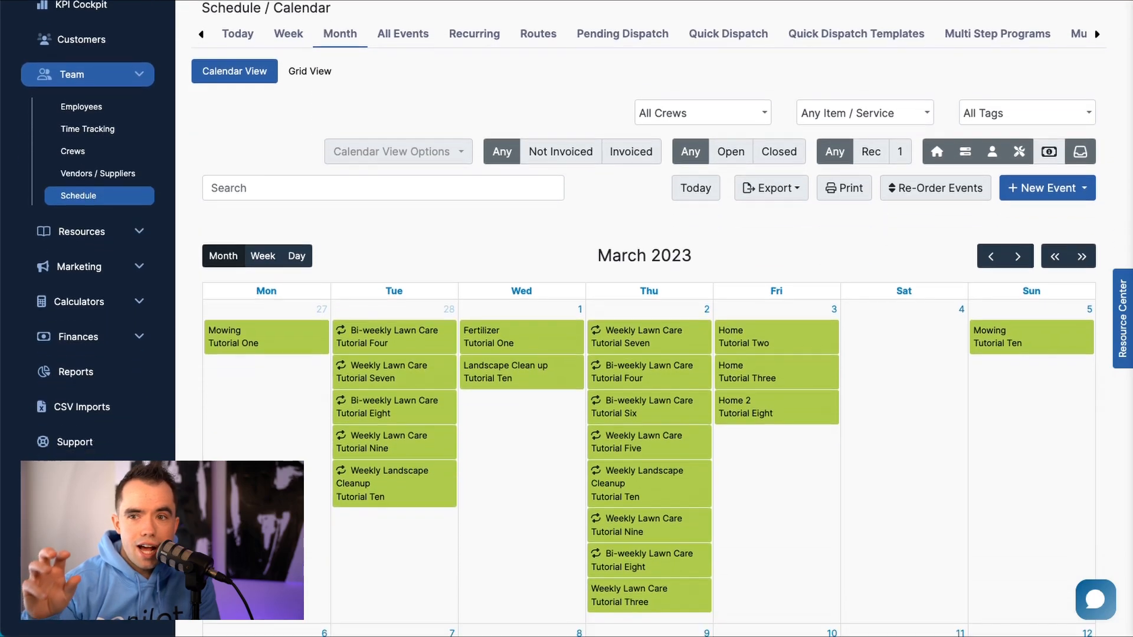
{"action": "scroll", "coordinate": [649, 354], "scroll_direction": "down", "scroll_amount": 3}
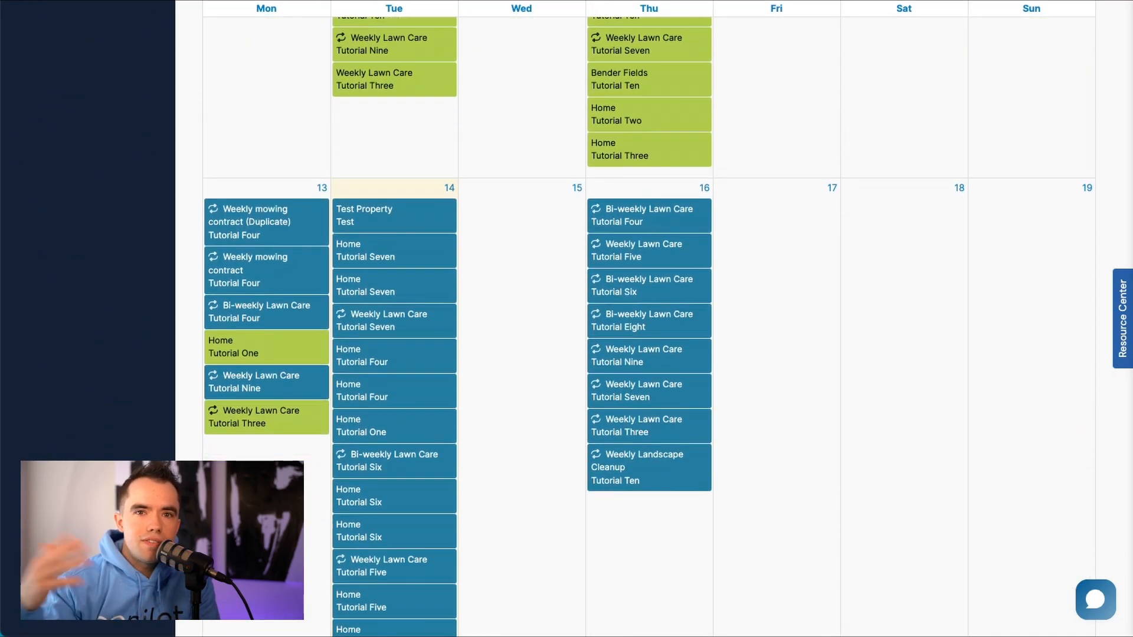
{"action": "left_click_drag", "start_coordinate": [405, 254], "coordinate": [534, 259]}
{"action": "left_click_drag", "start_coordinate": [451, 301], "coordinate": [512, 307]}
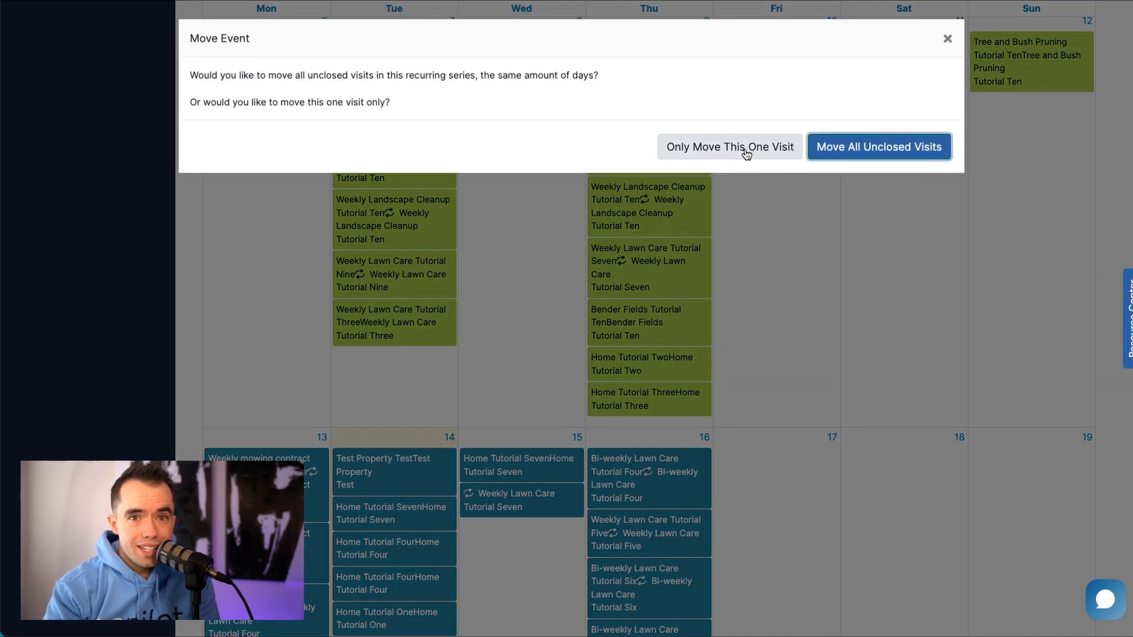
{"action": "left_click", "coordinate": [745, 149]}
- Start a new equipment maintenance event from the Mar 15, 2023 day on the schedule
{"action": "left_click", "coordinate": [514, 413]}
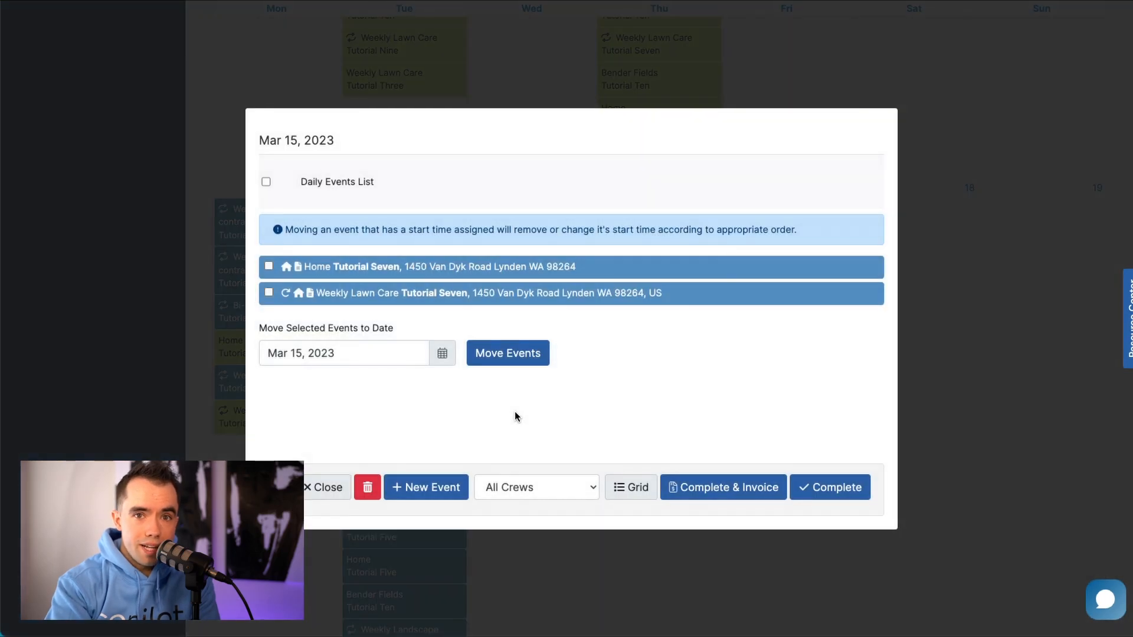
{"action": "left_click", "coordinate": [434, 492]}
{"action": "left_click", "coordinate": [565, 359]}
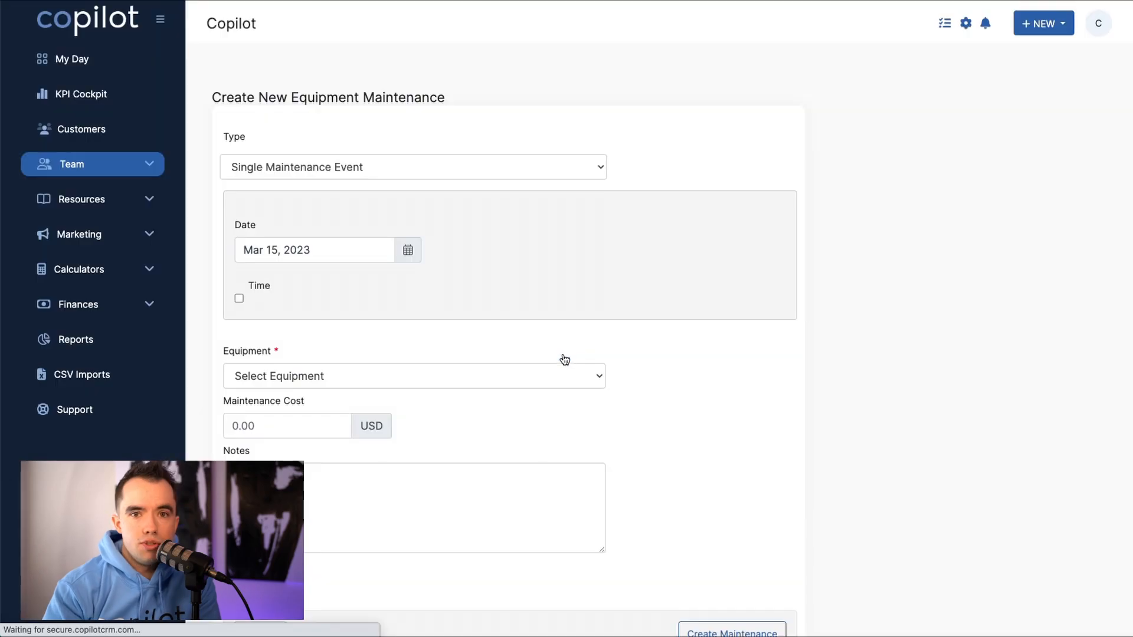
- Set the maintenance type to Recurring Series of Maintenance with a Yearly frequency
{"action": "left_click", "coordinate": [310, 169]}
{"action": "left_click", "coordinate": [304, 224]}
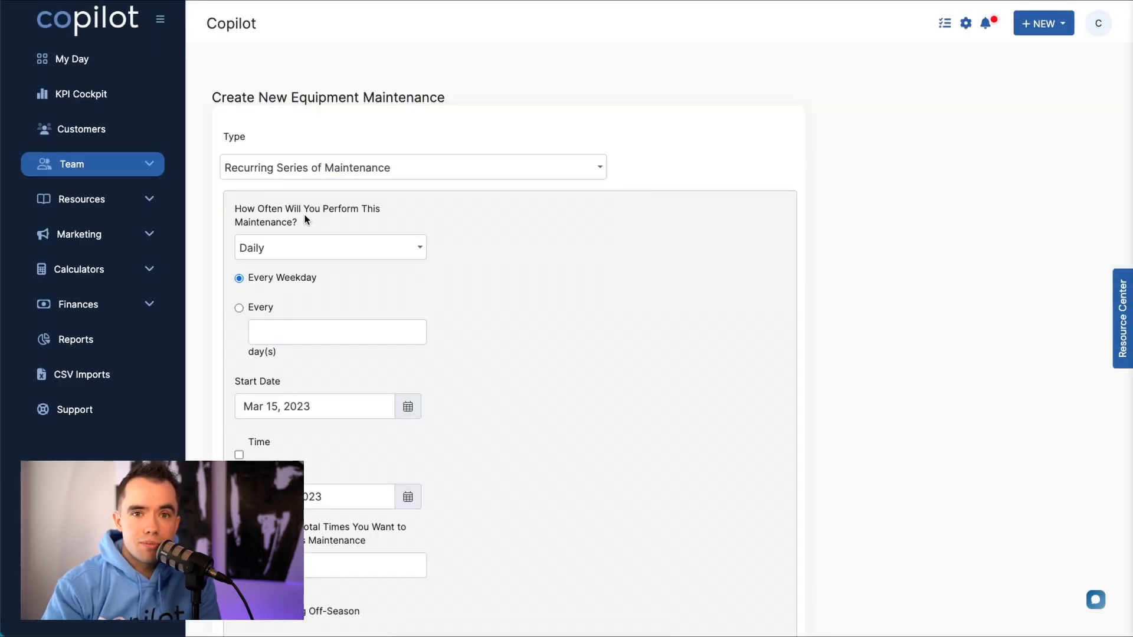
{"action": "left_click", "coordinate": [264, 252]}
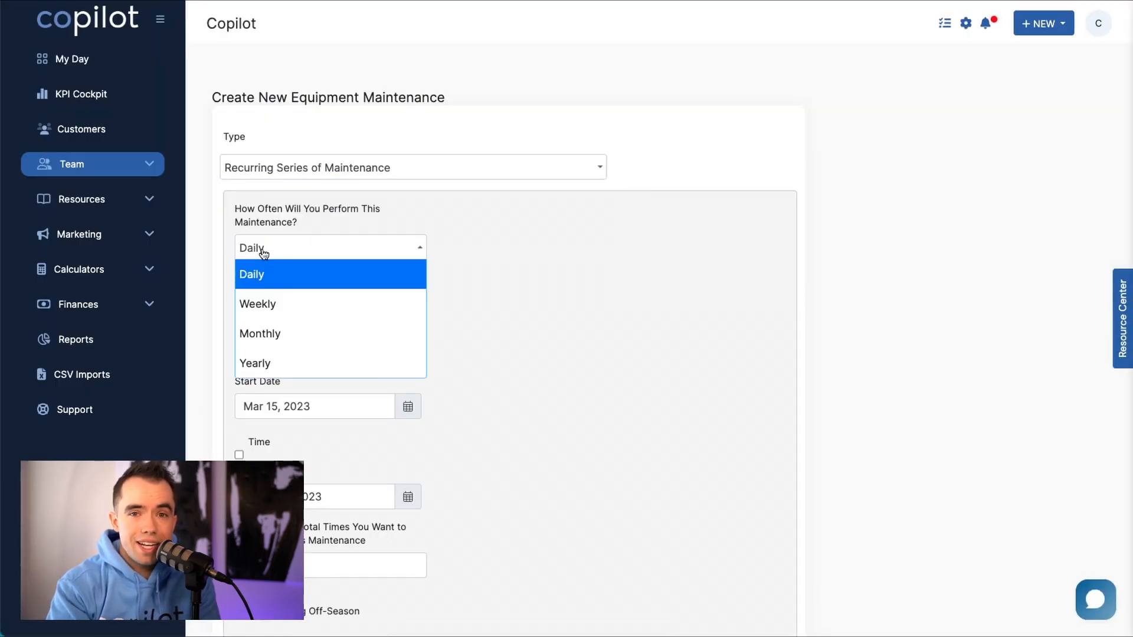
{"action": "left_click", "coordinate": [286, 361]}
{"action": "scroll", "coordinate": [538, 334], "scroll_direction": "down", "scroll_amount": 6}
{"action": "left_click", "coordinate": [351, 348]}
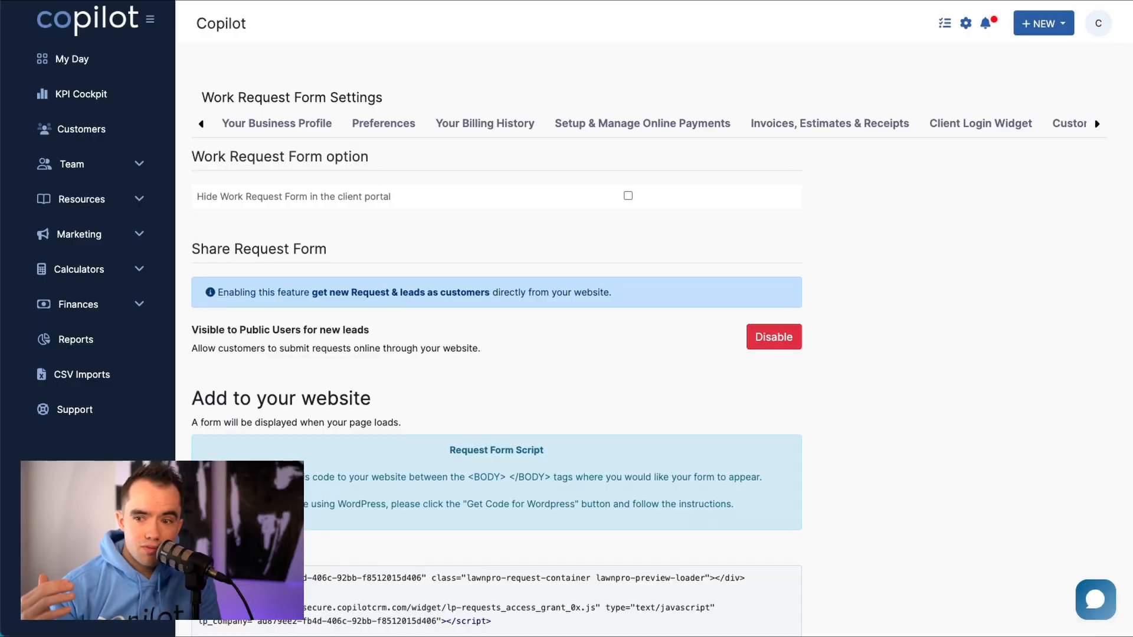
- Highlight the website code snippet for the work request form and open the shared form's preview
{"action": "scroll", "coordinate": [567, 318], "scroll_direction": "down", "scroll_amount": 2}
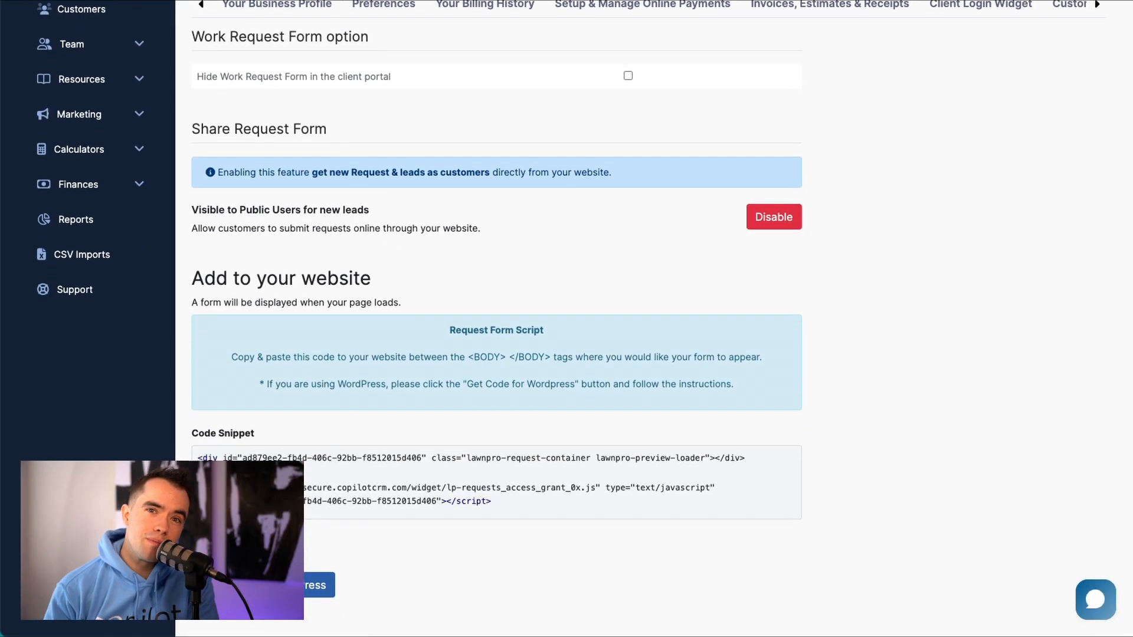
{"action": "left_click_drag", "start_coordinate": [198, 458], "coordinate": [419, 524]}
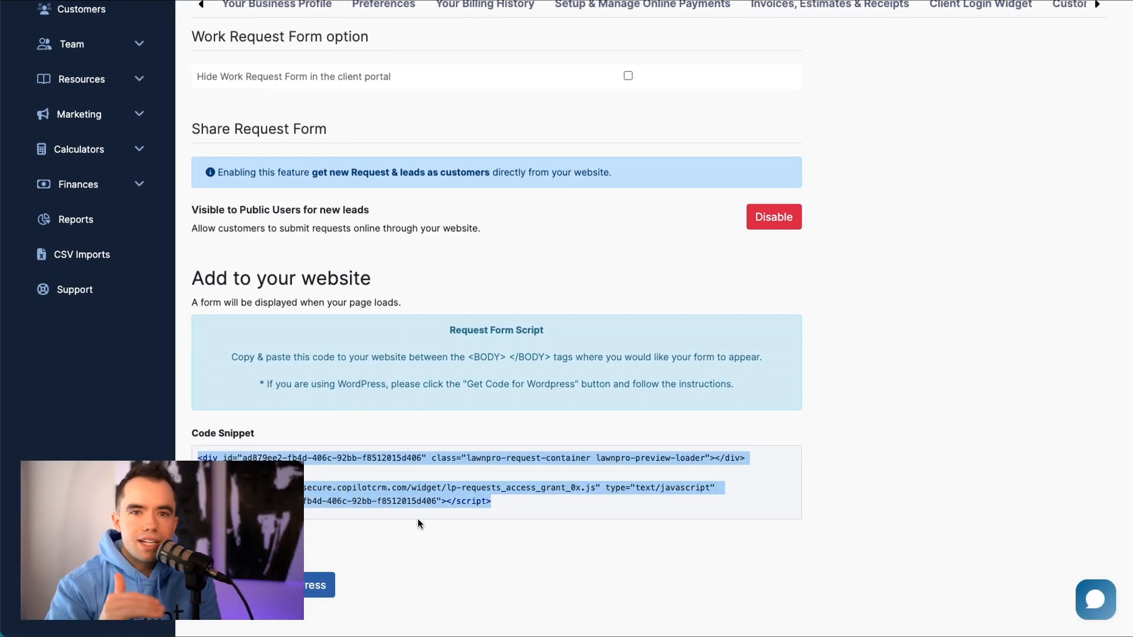
{"action": "left_click", "coordinate": [429, 546]}
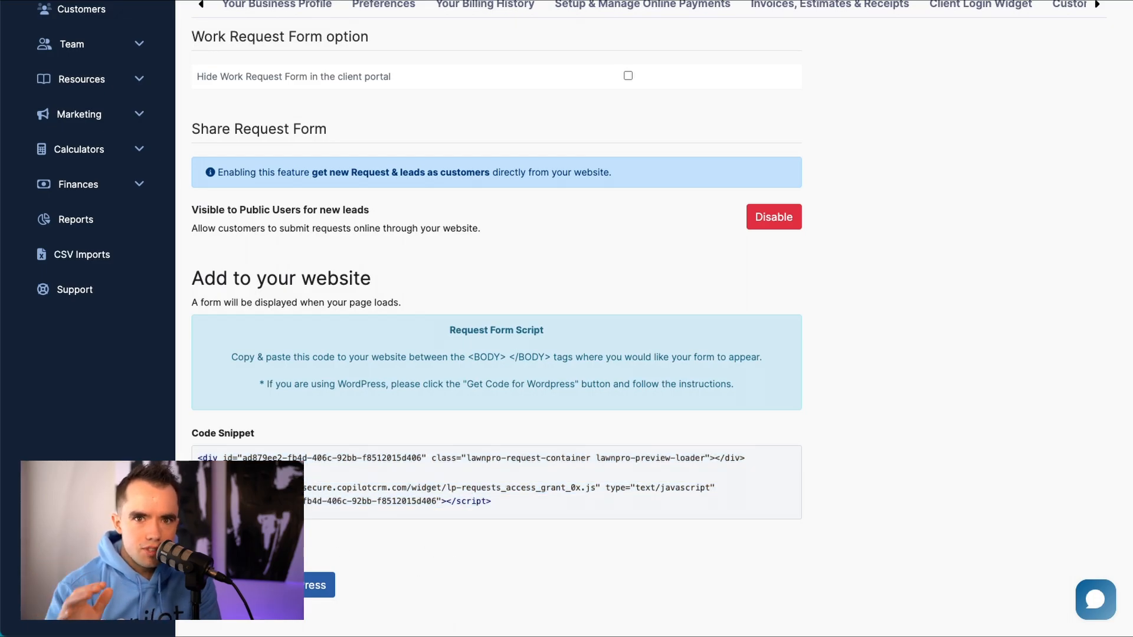
{"action": "left_click", "coordinate": [230, 547]}
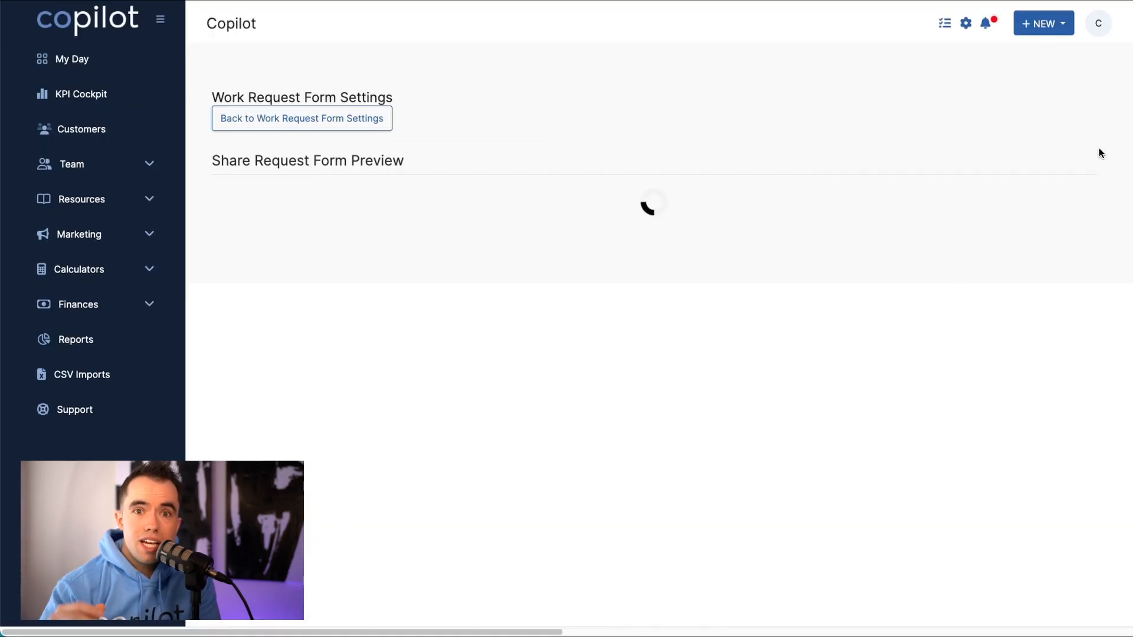
- Choose Overseeding as the requested work in the New Work Request preview and review the frequency, appointment and arrival time options
{"action": "scroll", "coordinate": [1097, 152], "scroll_direction": "down", "scroll_amount": 3}
{"action": "scroll", "coordinate": [654, 318], "scroll_direction": "down", "scroll_amount": 6}
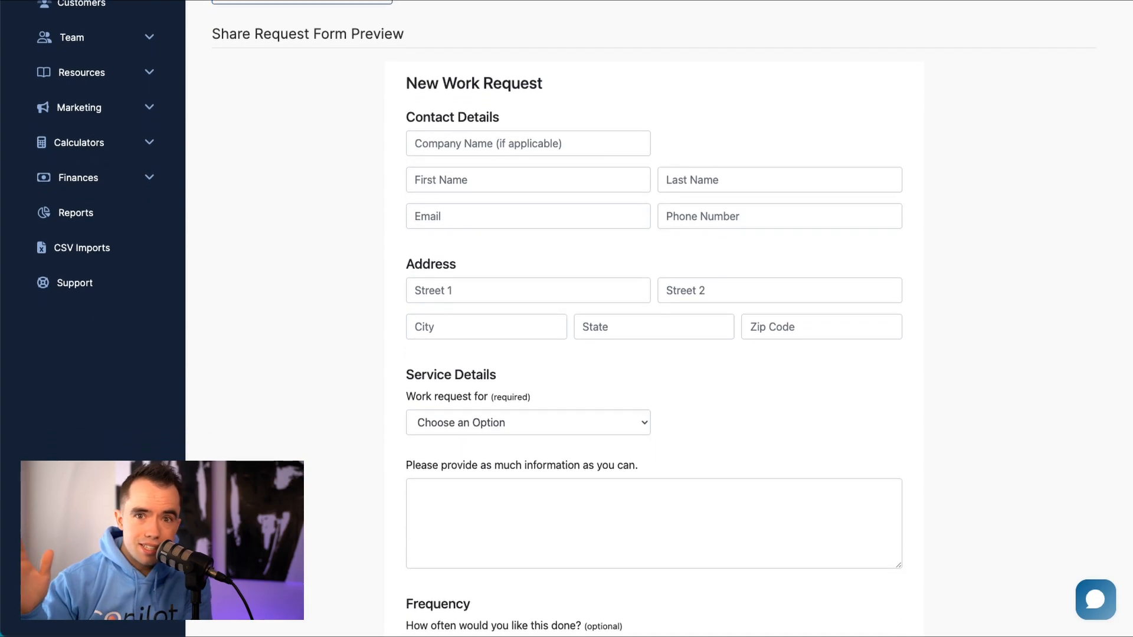
{"action": "scroll", "coordinate": [654, 318], "scroll_direction": "down", "scroll_amount": 2}
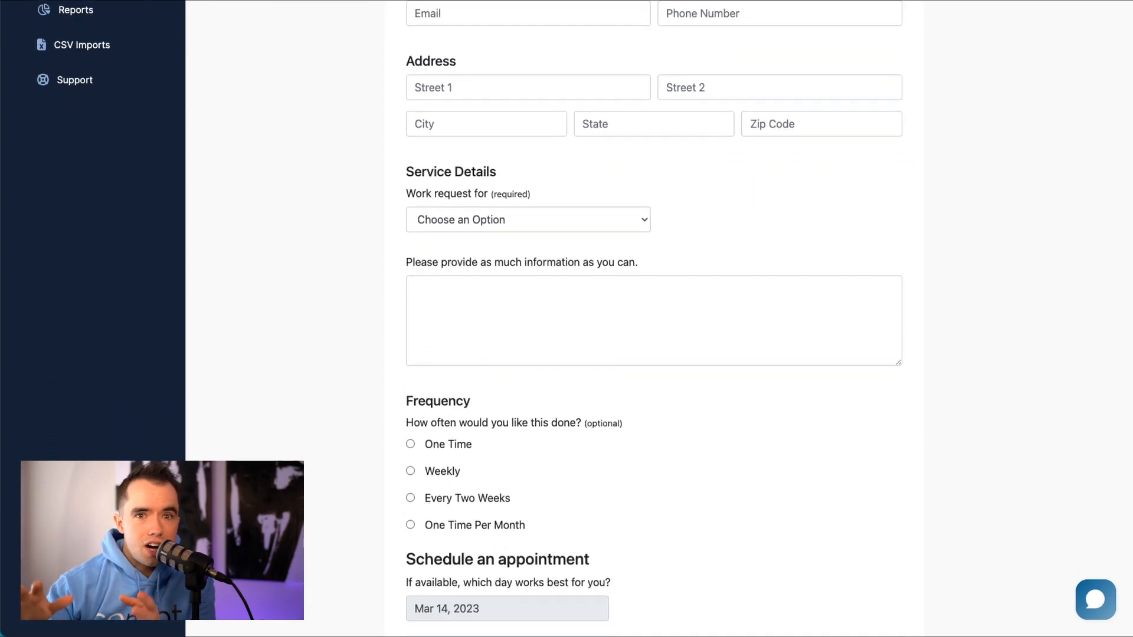
{"action": "left_click", "coordinate": [597, 199]}
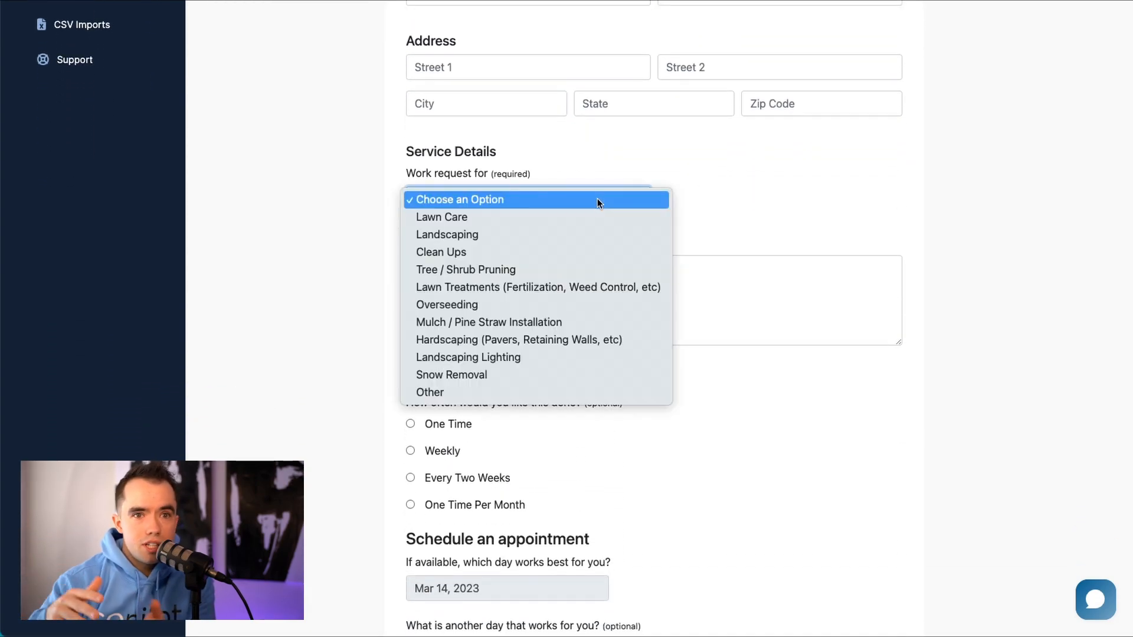
{"action": "left_click", "coordinate": [520, 303]}
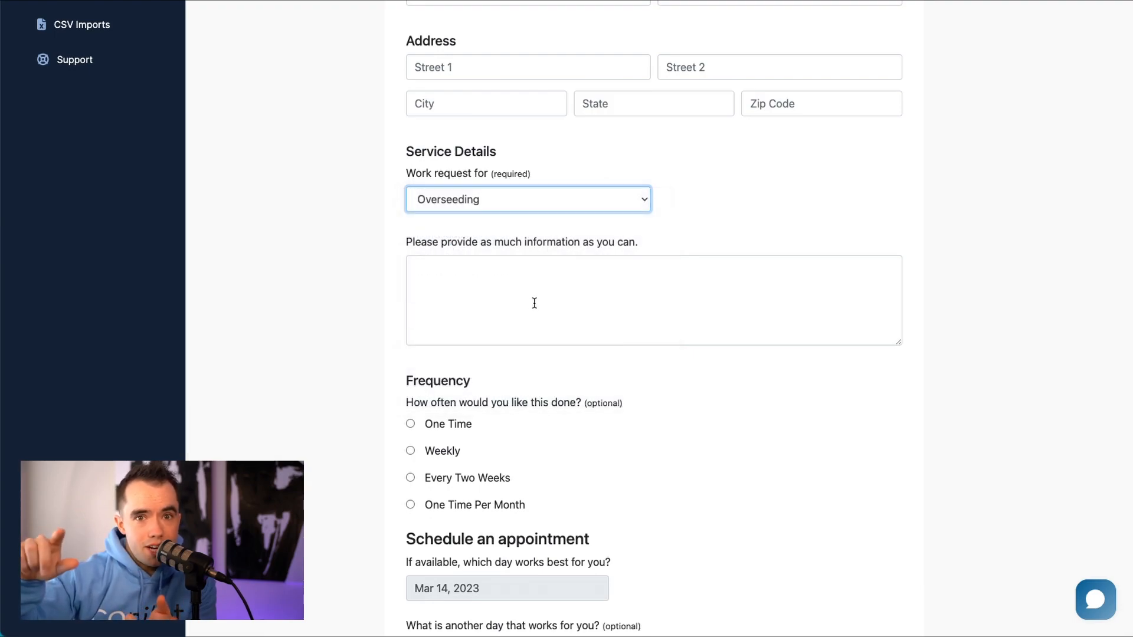
{"action": "scroll", "coordinate": [654, 319], "scroll_direction": "down", "scroll_amount": 7}
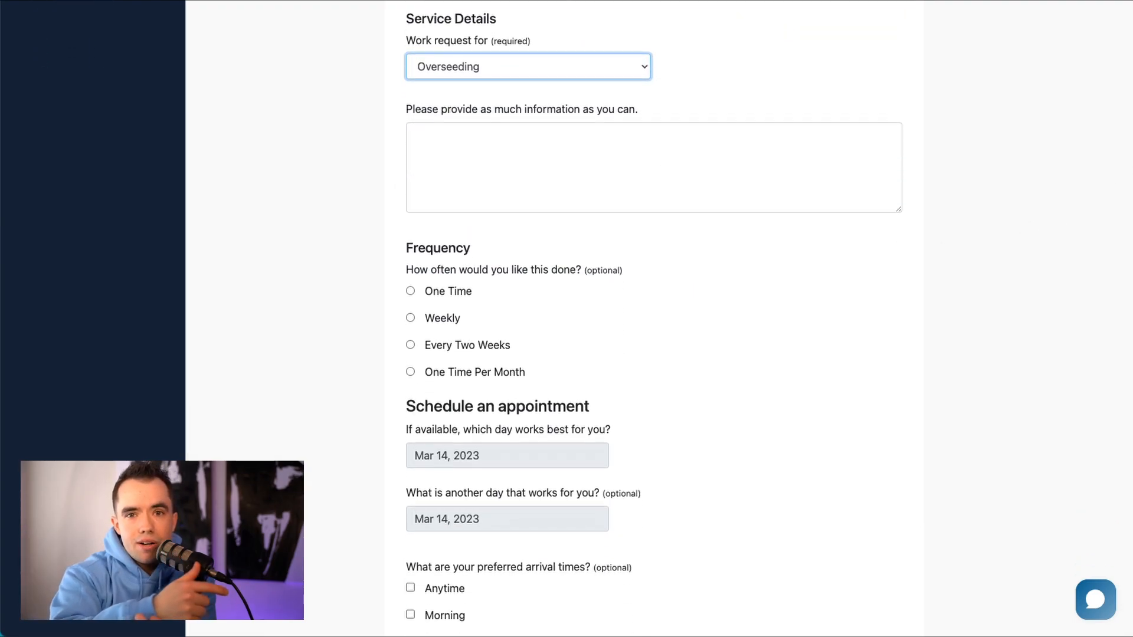
{"action": "scroll", "coordinate": [923, 502], "scroll_direction": "down", "scroll_amount": 3}
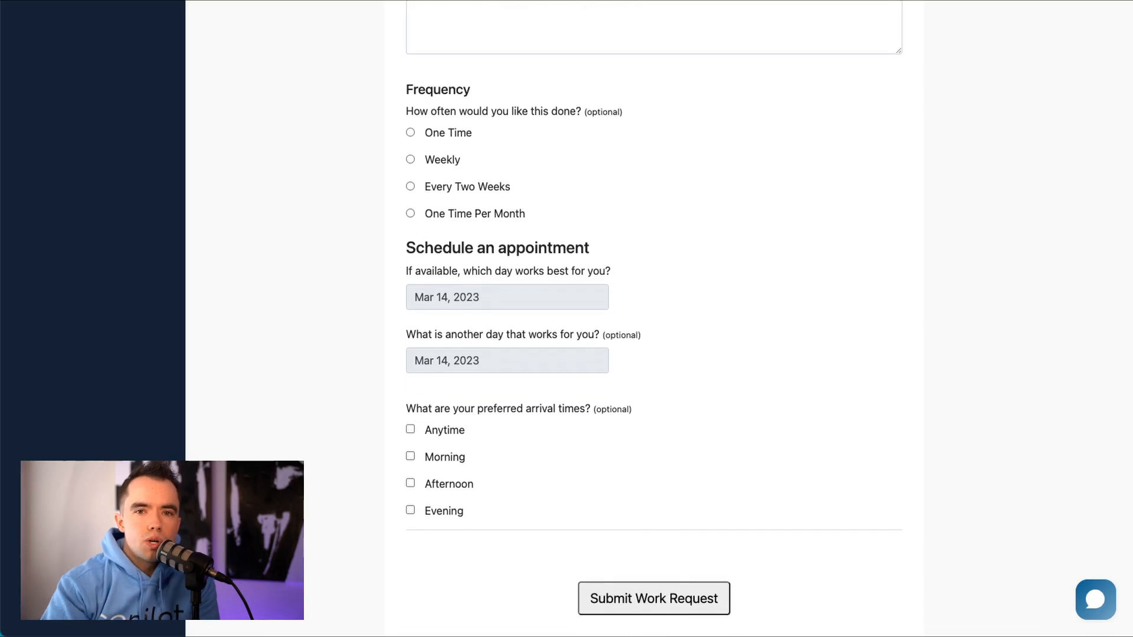